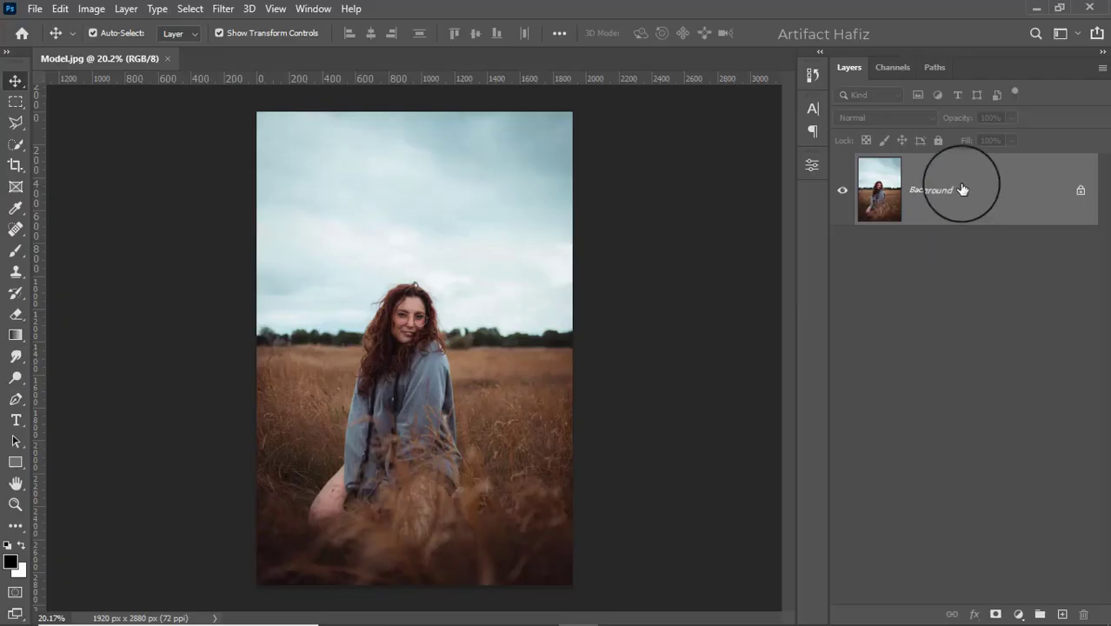
Duplicate the Background layer of Model.jpg into a Background copy layer.
{"action": "mouse_move", "coordinate": [962, 185]}
{"action": "left_mouse_down"}
{"action": "mouse_move", "coordinate": [980, 328]}
{"action": "mouse_move", "coordinate": [1062, 614]}
{"action": "left_mouse_up"}
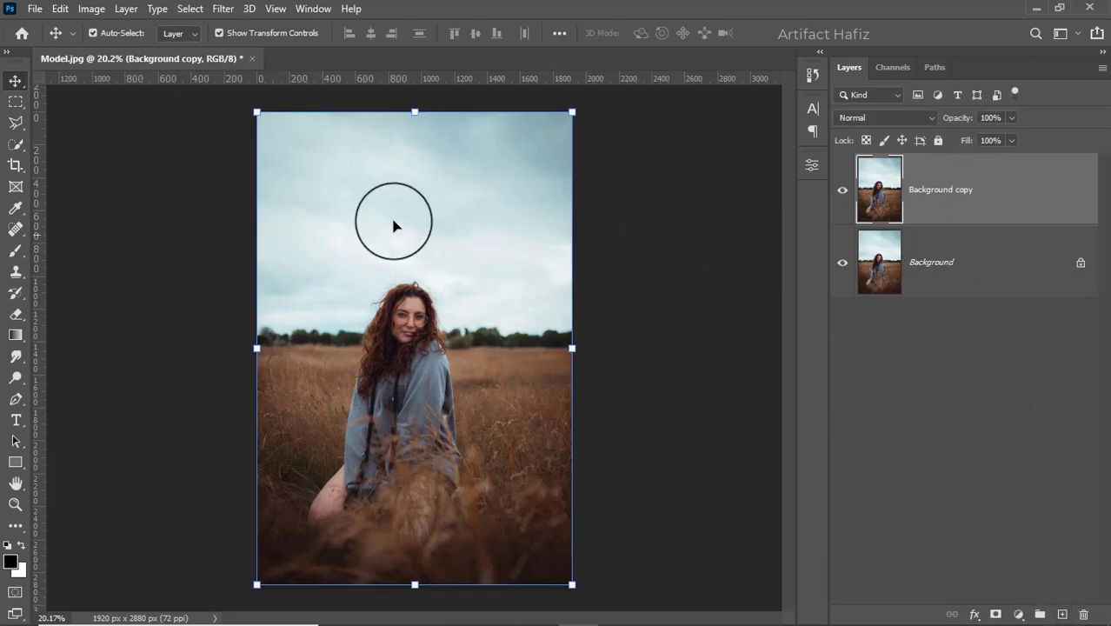
Convert Background copy to a smart object and apply the Camera Raw Filter to it.
{"action": "left_click", "coordinate": [223, 8]}
{"action": "left_click", "coordinate": [239, 52]}
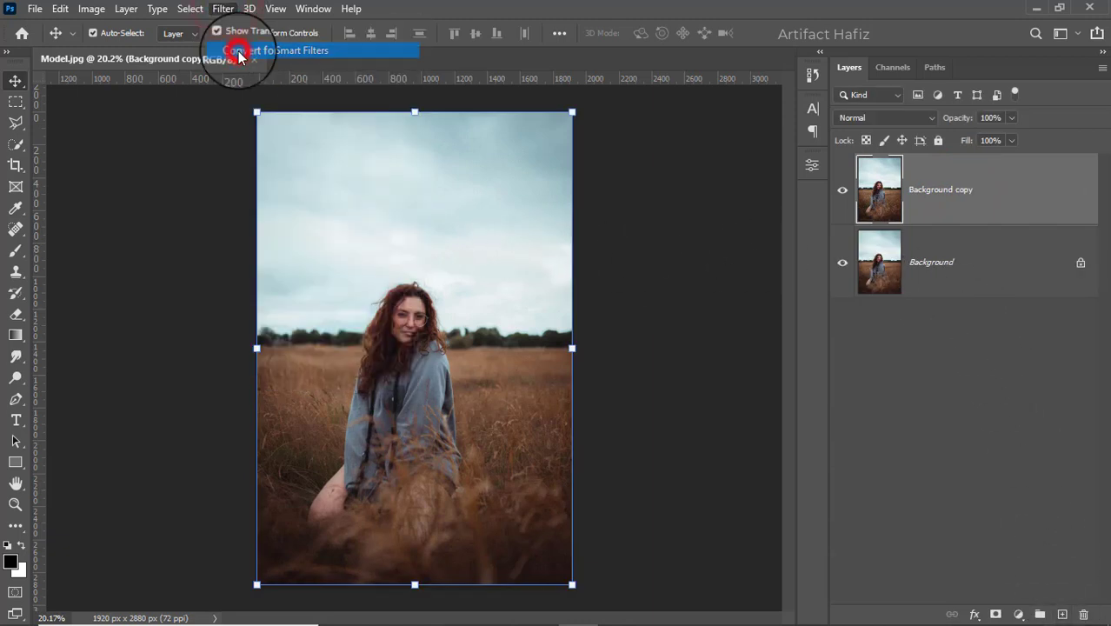
{"action": "left_click", "coordinate": [222, 9]}
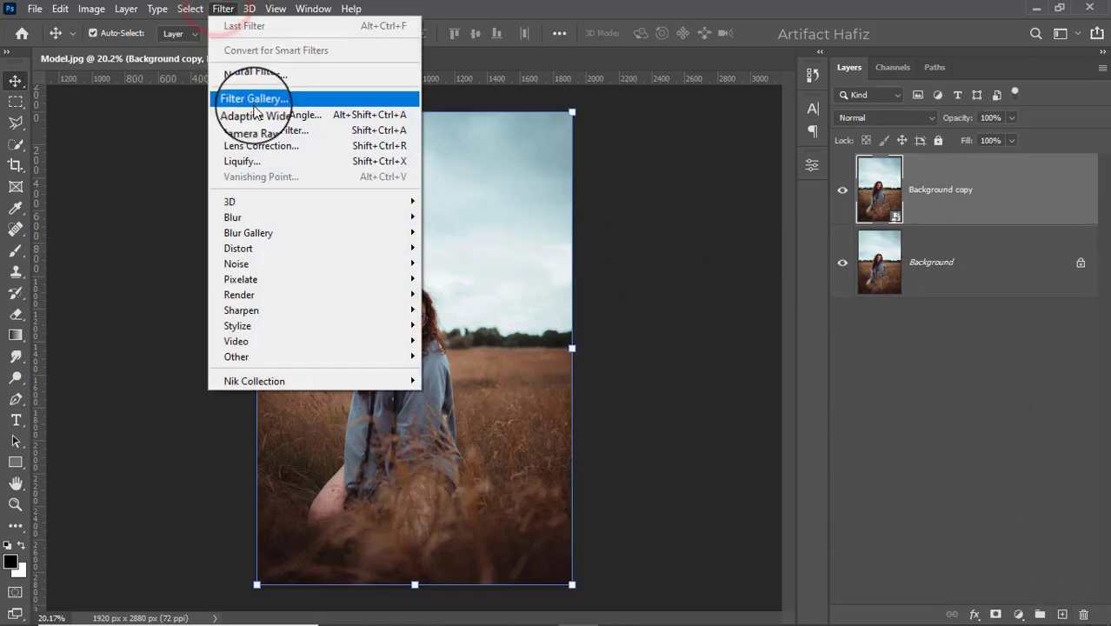
{"action": "left_click", "coordinate": [259, 130]}
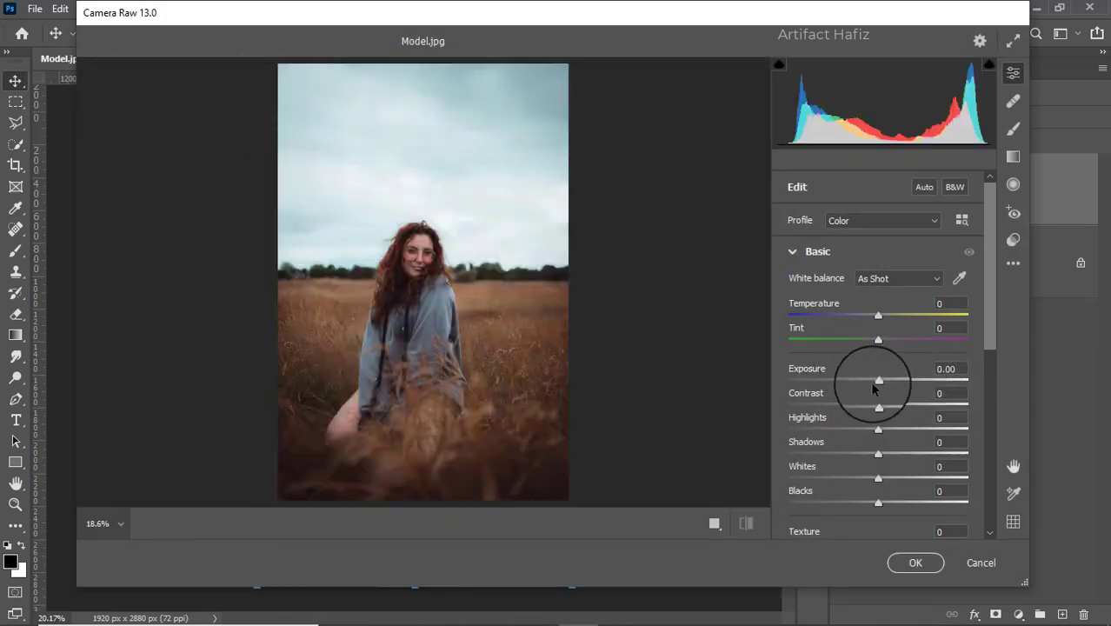
Set Basic Exposure -0.25, Highlights -100, Whites +45, Shadows -9 and Blacks +2.
{"action": "scroll", "coordinate": [874, 389], "scroll_direction": "down", "scroll_amount": 1}
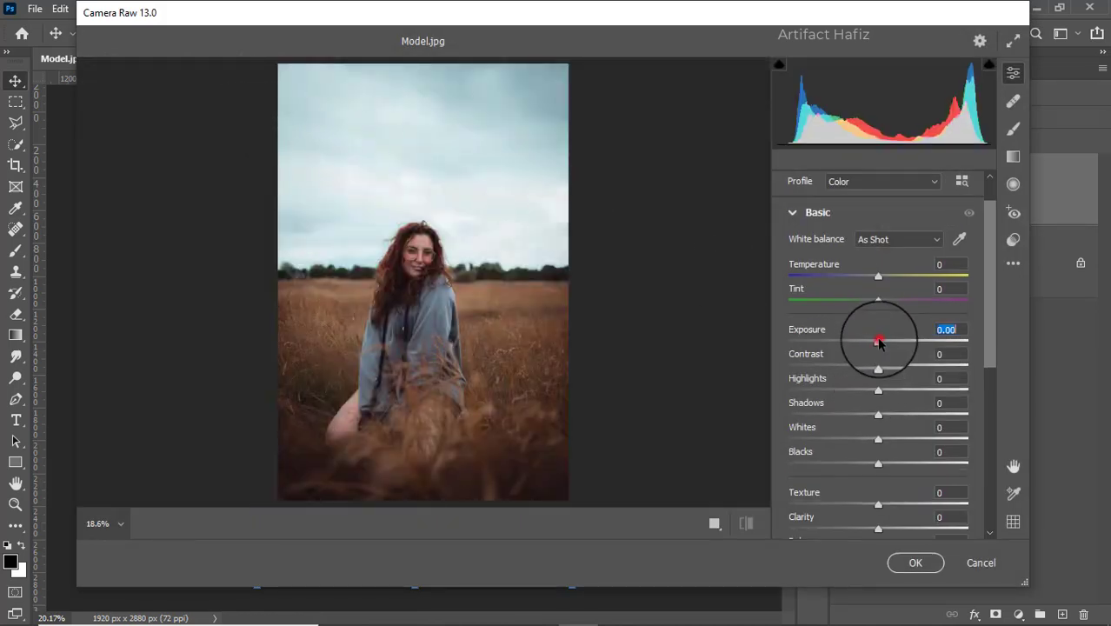
{"action": "left_click_drag", "start_coordinate": [880, 342], "coordinate": [874, 341]}
{"action": "left_click_drag", "start_coordinate": [880, 391], "coordinate": [733, 389]}
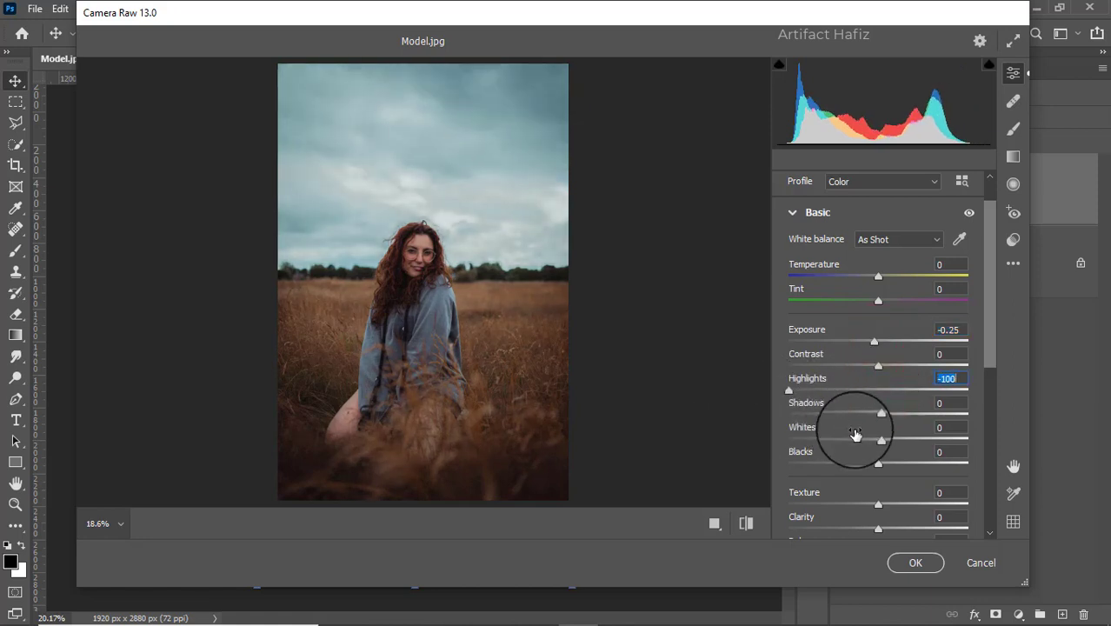
{"action": "mouse_move", "coordinate": [876, 442]}
{"action": "left_mouse_down"}
{"action": "mouse_move", "coordinate": [916, 442]}
{"action": "mouse_move", "coordinate": [818, 416]}
{"action": "mouse_move", "coordinate": [909, 416]}
{"action": "mouse_move", "coordinate": [858, 414]}
{"action": "mouse_move", "coordinate": [874, 415]}
{"action": "left_mouse_up"}
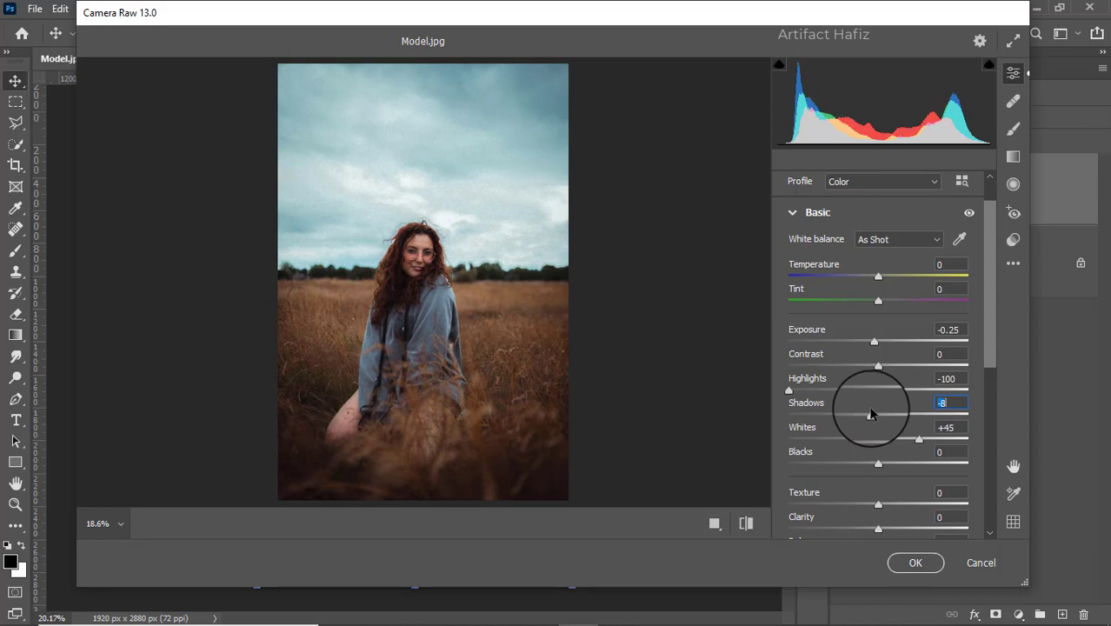
{"action": "mouse_move", "coordinate": [878, 463]}
{"action": "left_mouse_down"}
{"action": "mouse_move", "coordinate": [865, 467]}
{"action": "mouse_move", "coordinate": [955, 461]}
{"action": "mouse_move", "coordinate": [840, 461]}
{"action": "mouse_move", "coordinate": [902, 460]}
{"action": "mouse_move", "coordinate": [870, 460]}
{"action": "mouse_move", "coordinate": [882, 464]}
{"action": "left_mouse_up"}
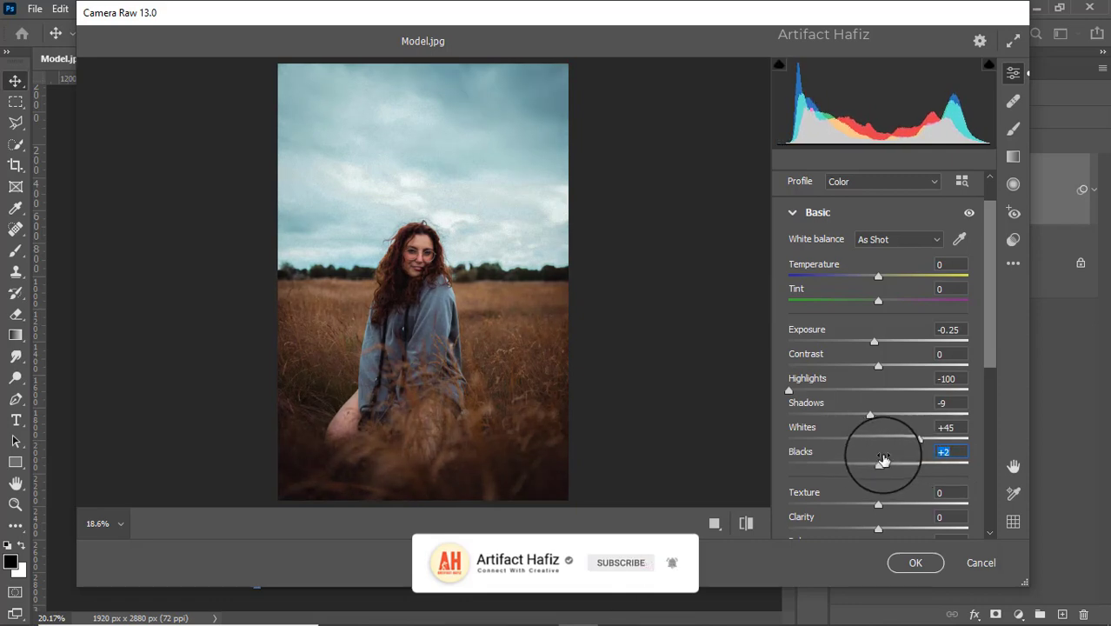
{"action": "scroll", "coordinate": [882, 461], "scroll_direction": "down", "scroll_amount": 3}
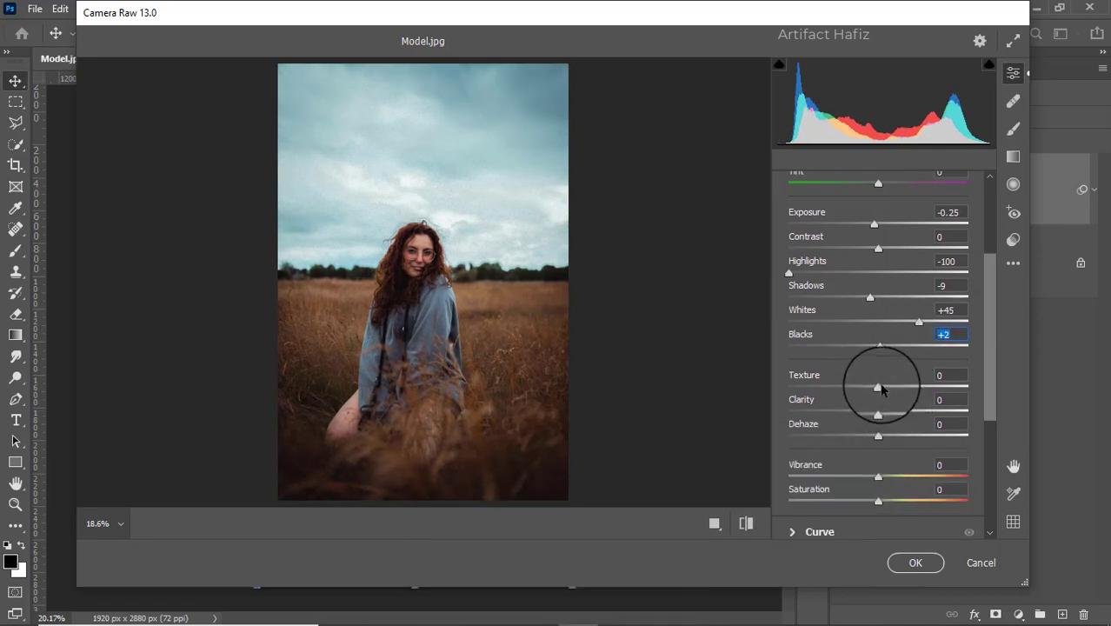
Set Basic Texture +3, Clarity +8, Dehaze +39 and Vibrance +10.
{"action": "mouse_move", "coordinate": [882, 390]}
{"action": "left_mouse_down"}
{"action": "mouse_move", "coordinate": [828, 389]}
{"action": "mouse_move", "coordinate": [902, 389]}
{"action": "mouse_move", "coordinate": [880, 390]}
{"action": "mouse_move", "coordinate": [912, 418]}
{"action": "mouse_move", "coordinate": [887, 420]}
{"action": "left_mouse_up"}
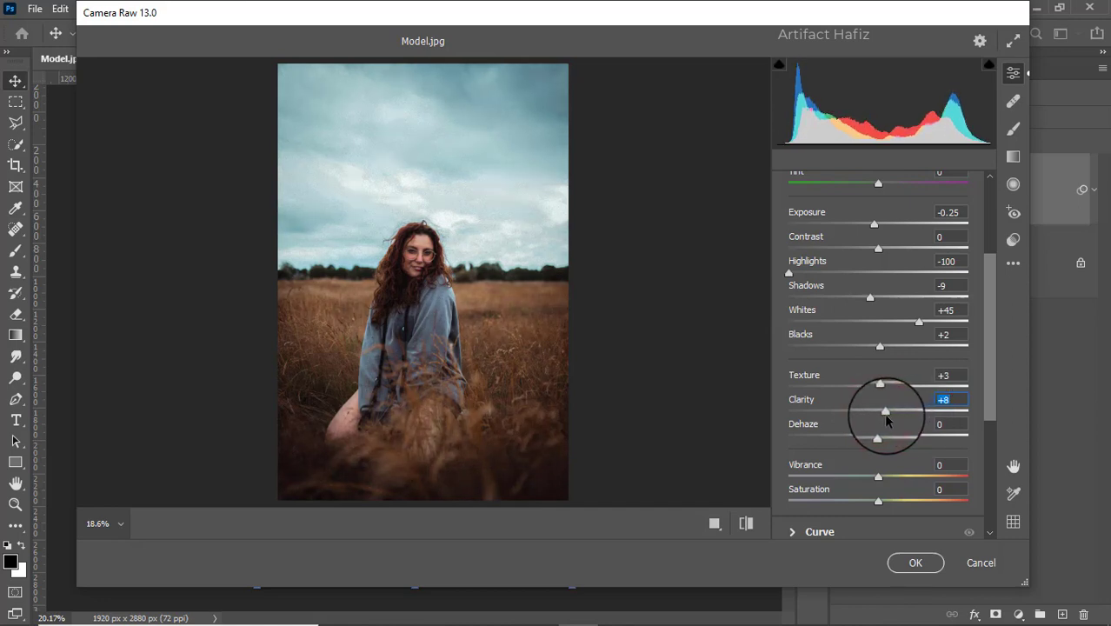
{"action": "scroll", "coordinate": [886, 405], "scroll_direction": "down", "scroll_amount": 1}
{"action": "scroll", "coordinate": [891, 387], "scroll_direction": "down", "scroll_amount": 1}
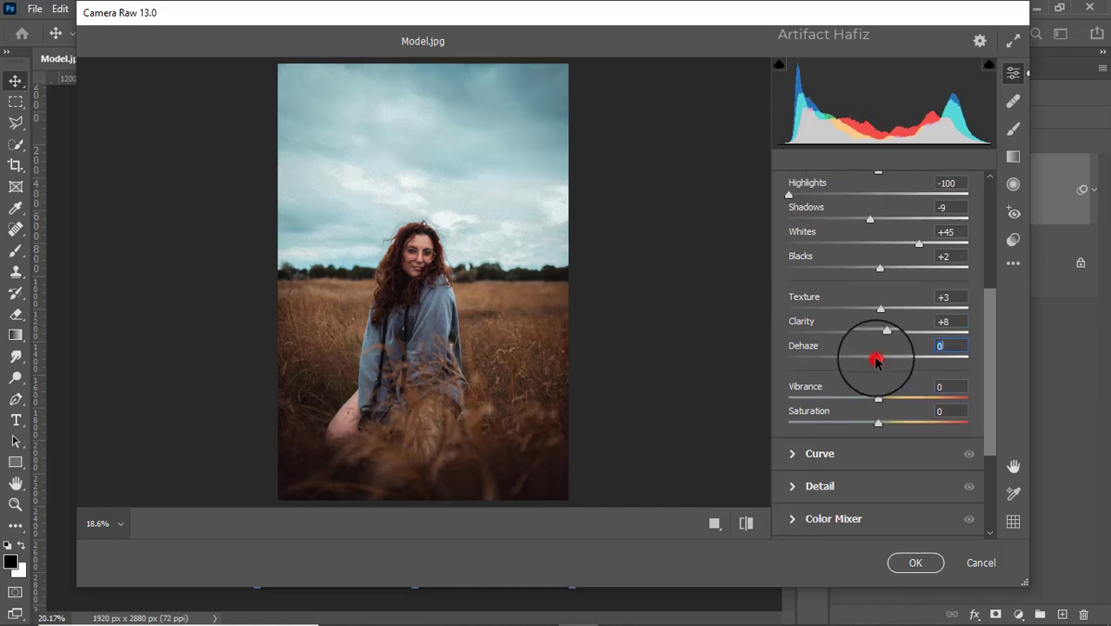
{"action": "mouse_move", "coordinate": [877, 361]}
{"action": "left_mouse_down"}
{"action": "mouse_move", "coordinate": [919, 360]}
{"action": "mouse_move", "coordinate": [864, 362]}
{"action": "mouse_move", "coordinate": [925, 368]}
{"action": "mouse_move", "coordinate": [911, 371]}
{"action": "left_mouse_up"}
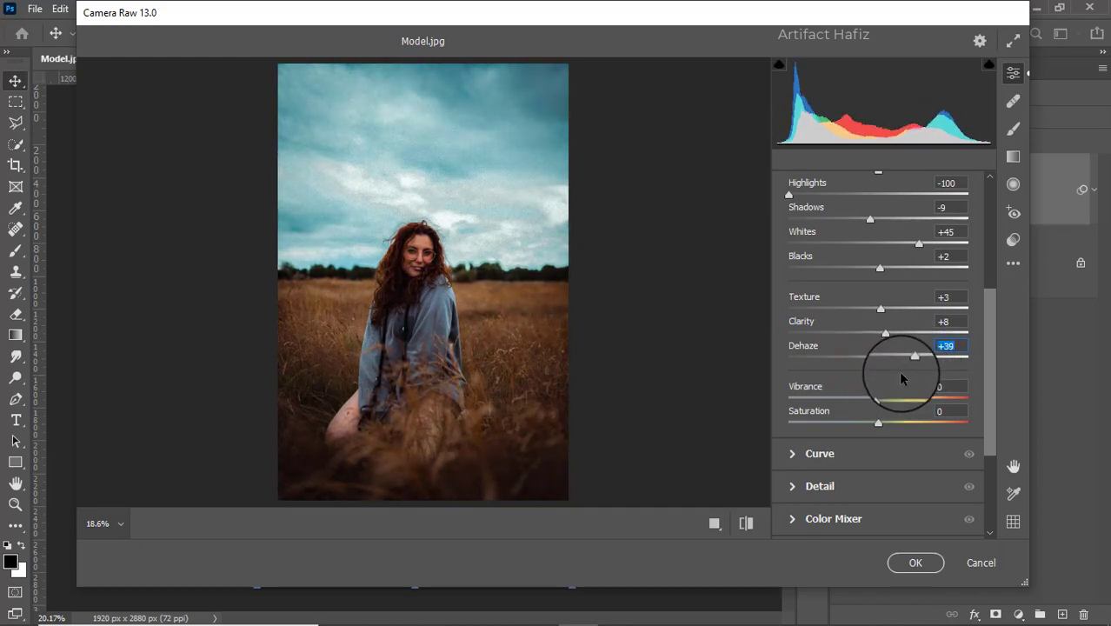
{"action": "scroll", "coordinate": [864, 376], "scroll_direction": "down", "scroll_amount": 1}
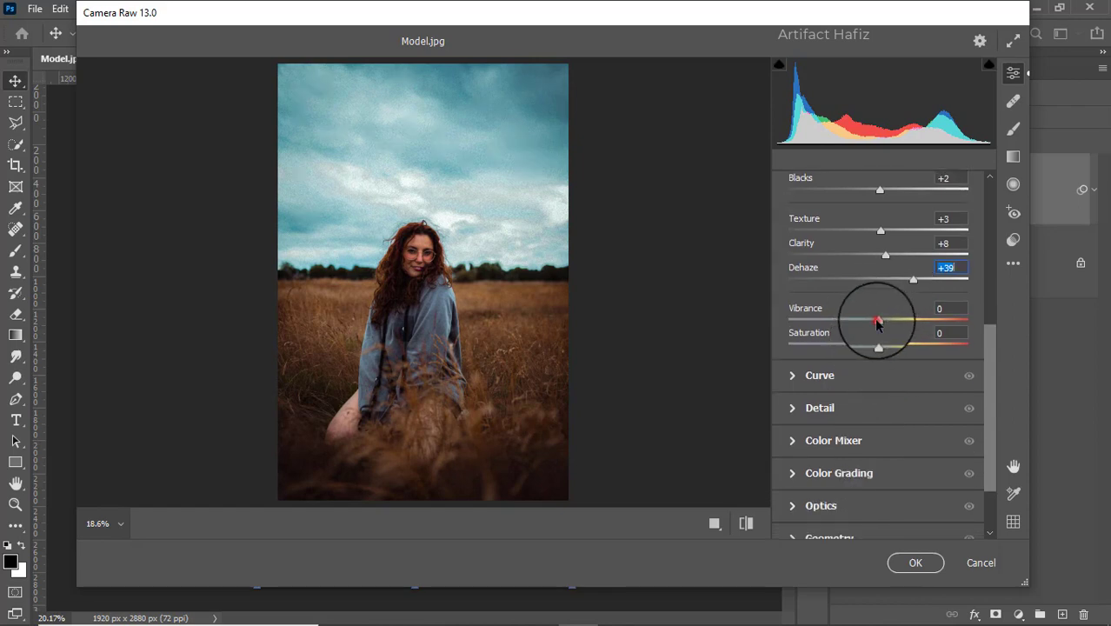
{"action": "left_click_drag", "start_coordinate": [879, 321], "coordinate": [889, 322]}
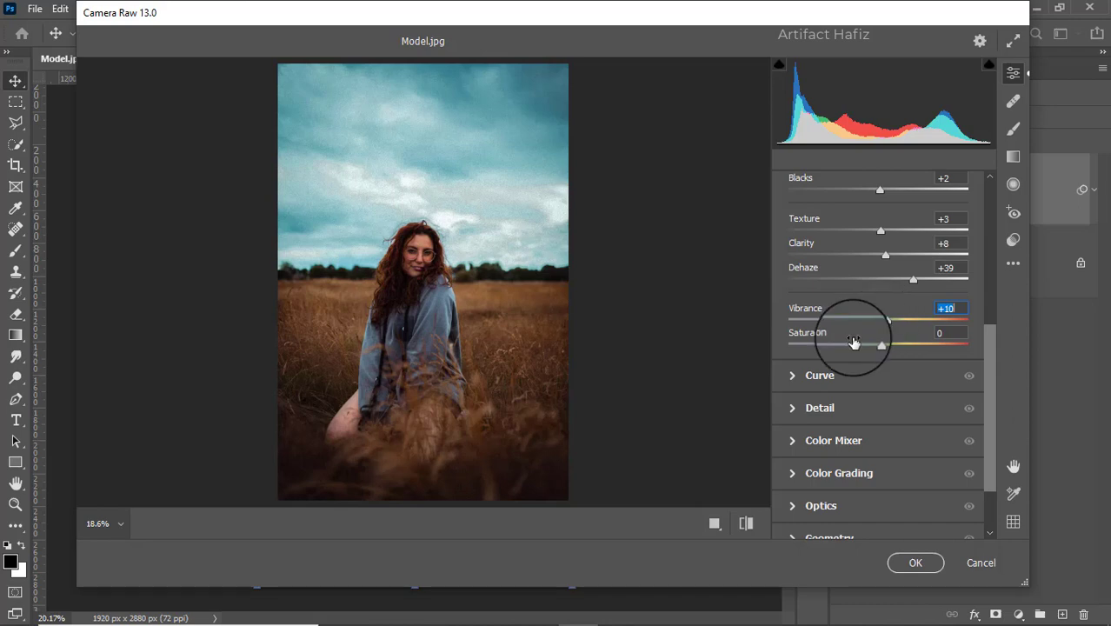
Lift the blue curve's black point to output 6 and add a quarter-tone point at 66/61.
{"action": "left_click", "coordinate": [818, 376]}
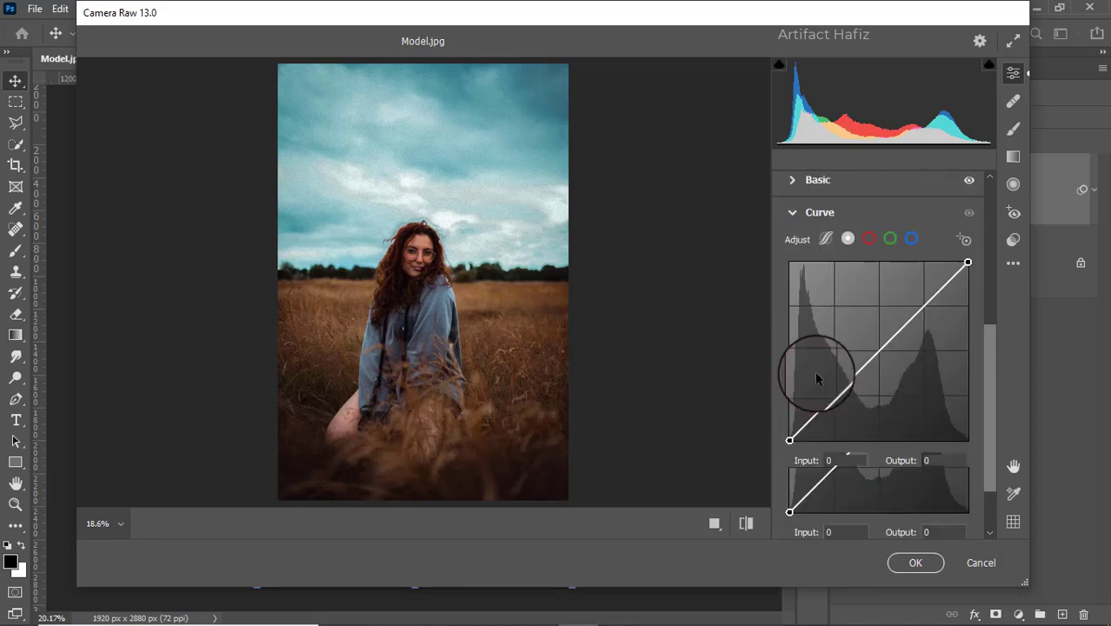
{"action": "left_click", "coordinate": [912, 237]}
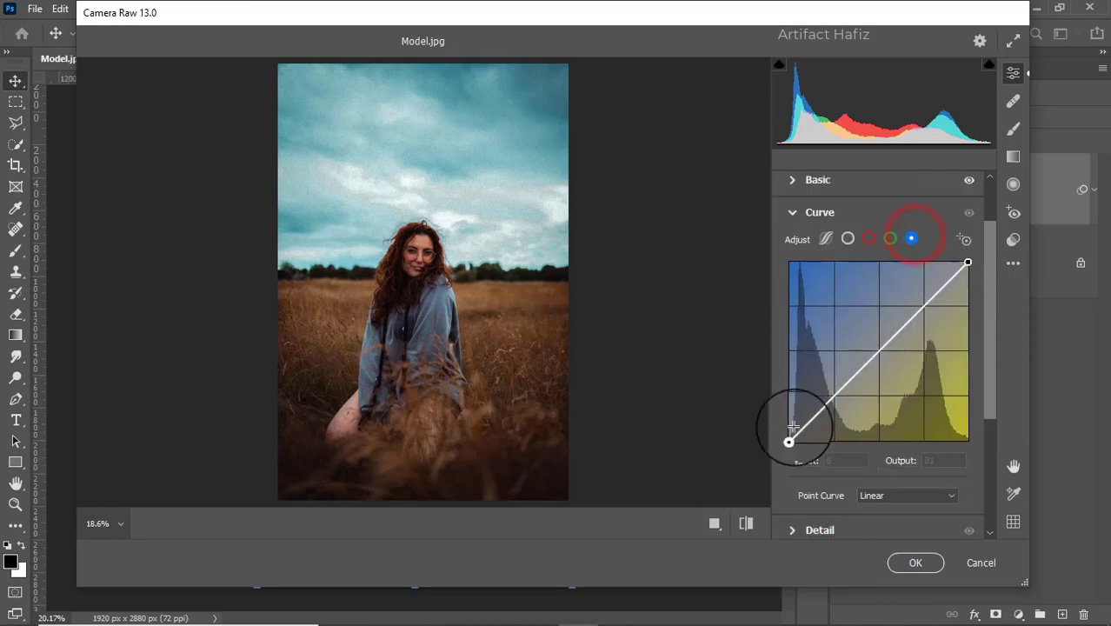
{"action": "left_click_drag", "start_coordinate": [790, 440], "coordinate": [790, 436]}
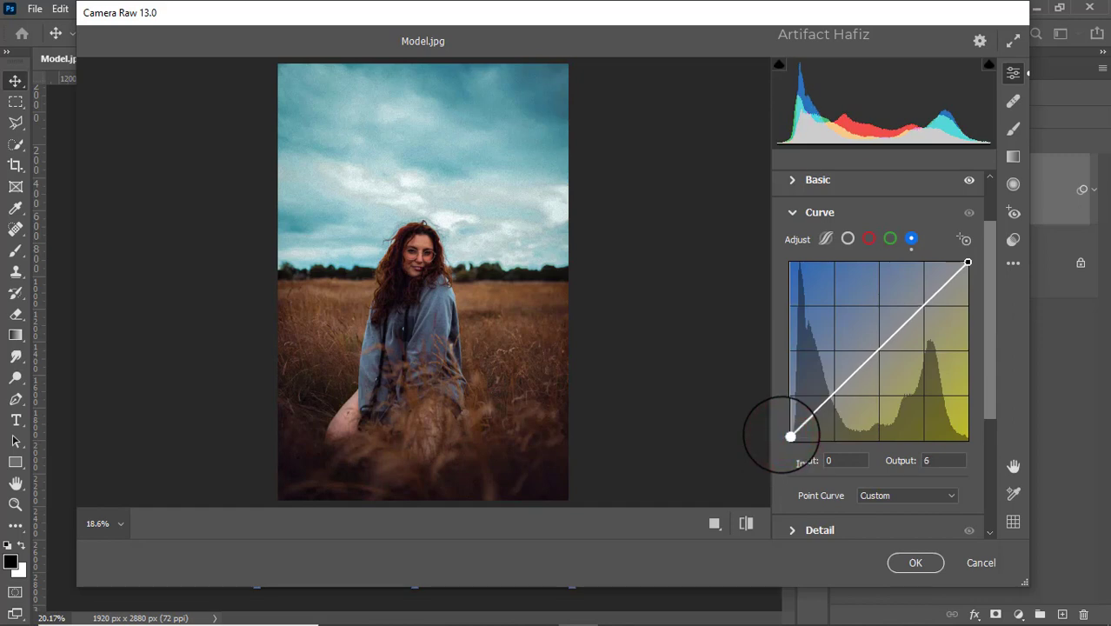
{"action": "left_click", "coordinate": [834, 396]}
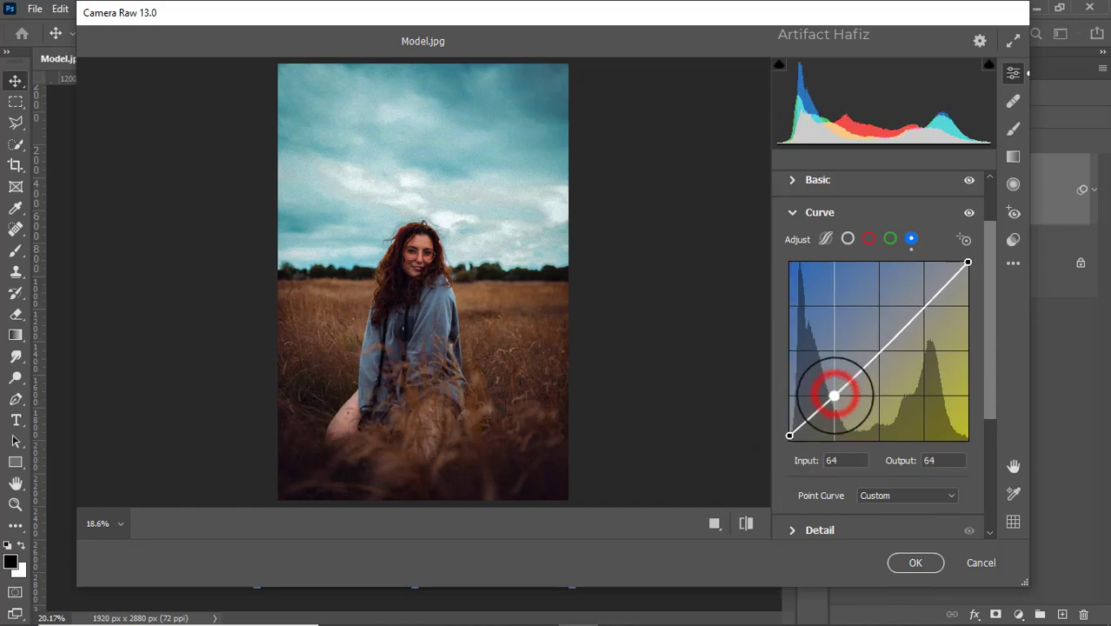
{"action": "left_click_drag", "start_coordinate": [834, 396], "coordinate": [836, 398]}
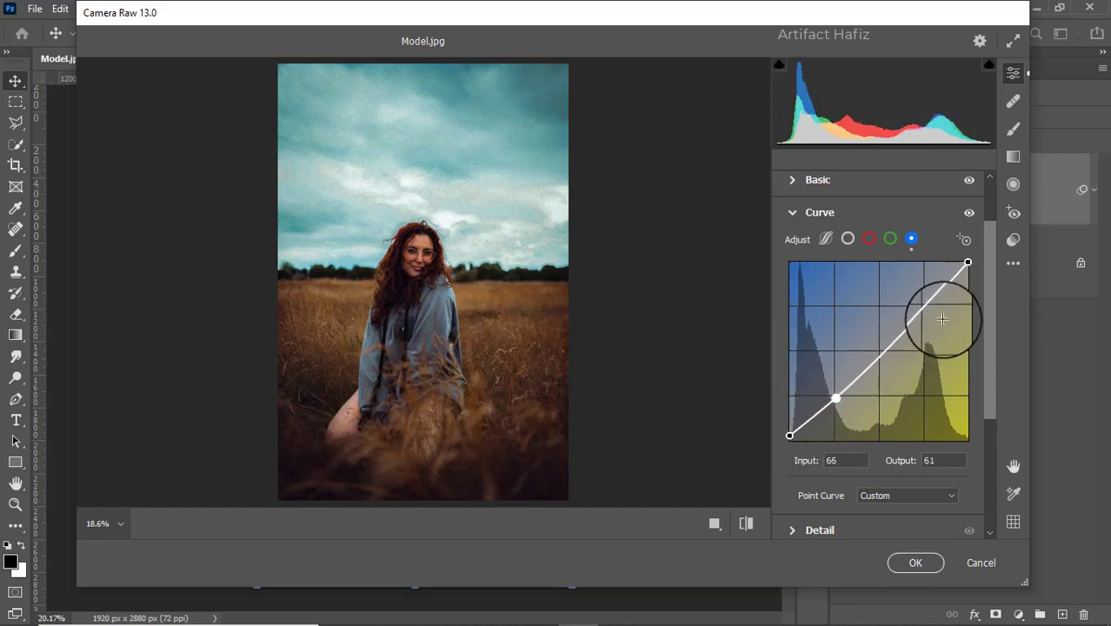
{"action": "scroll", "coordinate": [887, 341], "scroll_direction": "down", "scroll_amount": 1}
{"action": "scroll", "coordinate": [887, 345], "scroll_direction": "down", "scroll_amount": 2}
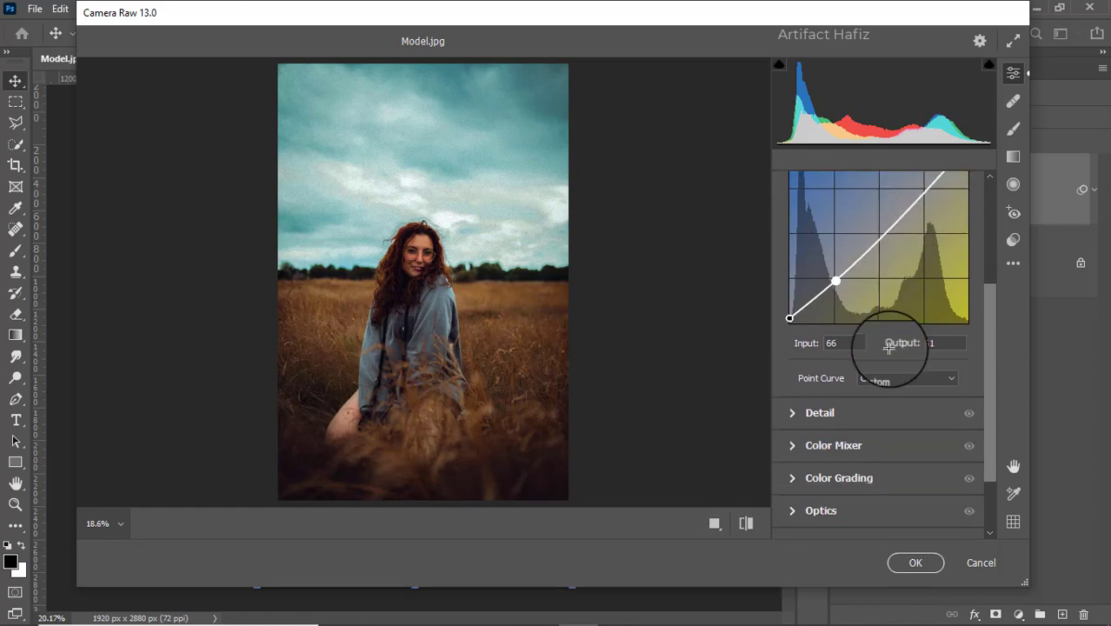
Set Detail Sharpening 5, Noise Reduction 10 and Color Noise Reduction 10.
{"action": "left_click", "coordinate": [833, 415]}
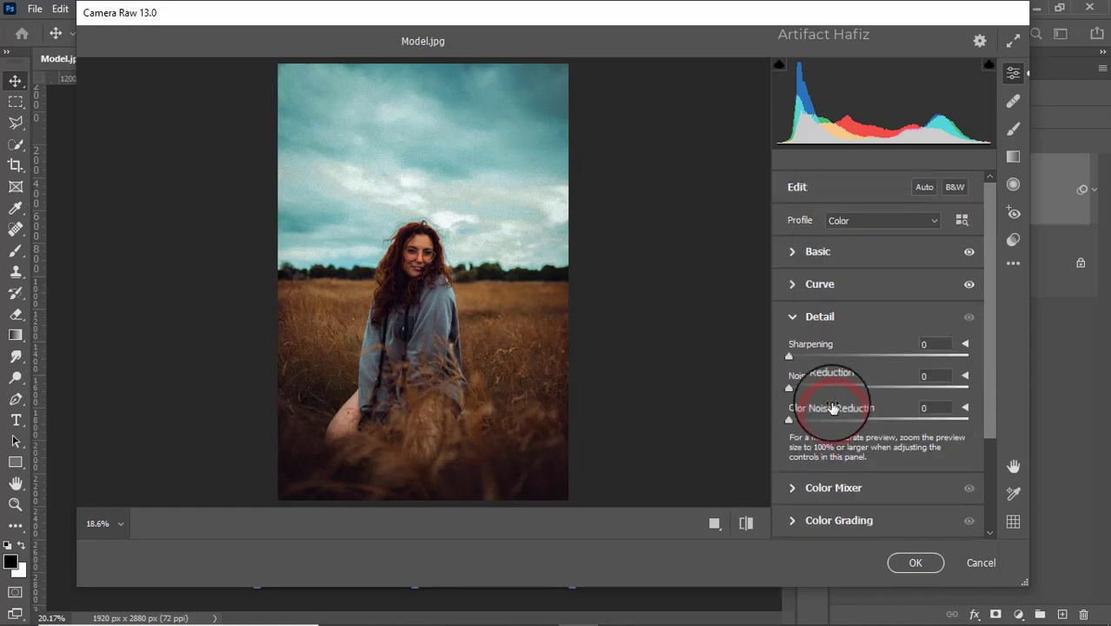
{"action": "mouse_move", "coordinate": [789, 357]}
{"action": "left_mouse_down"}
{"action": "mouse_move", "coordinate": [807, 393]}
{"action": "mouse_move", "coordinate": [800, 425]}
{"action": "left_mouse_up"}
{"action": "type", "text": "10"}
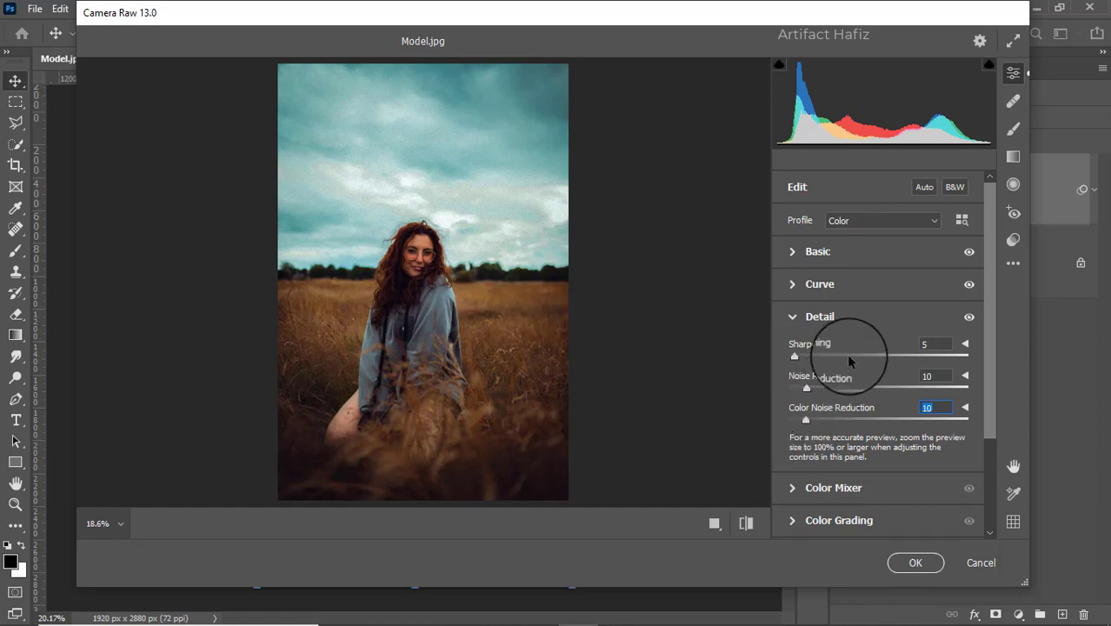
{"action": "scroll", "coordinate": [855, 357], "scroll_direction": "down", "scroll_amount": 1}
{"action": "scroll", "coordinate": [855, 348], "scroll_direction": "down", "scroll_amount": 1}
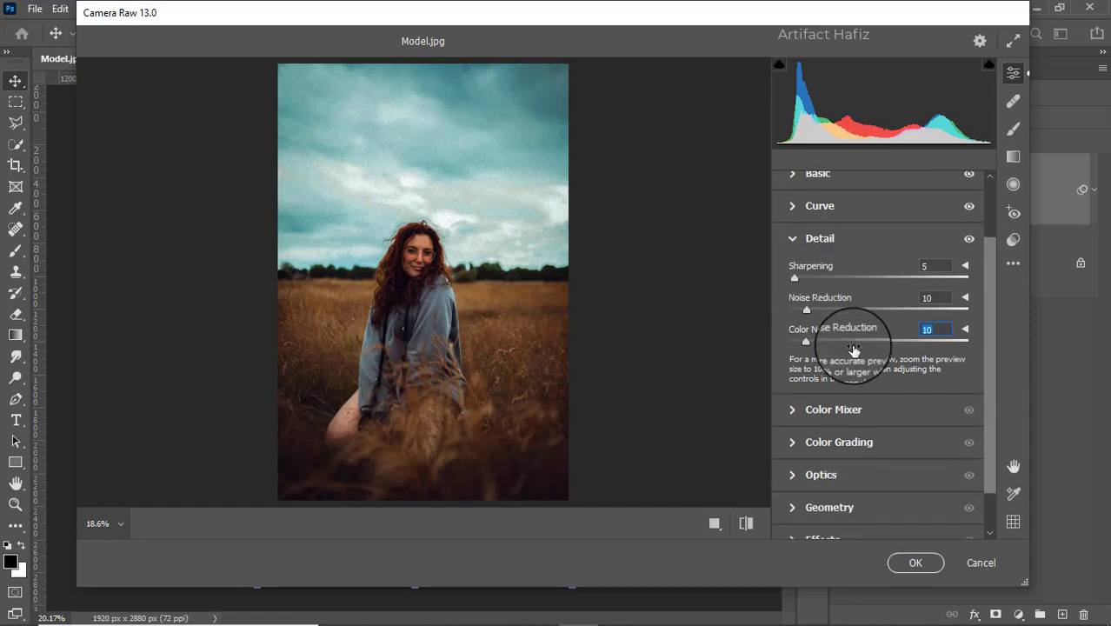
Set HSL saturation Reds +4, Oranges +3, Yellows +8, Greens +11, Aquas +9, Blues +10.
{"action": "left_click", "coordinate": [801, 410]}
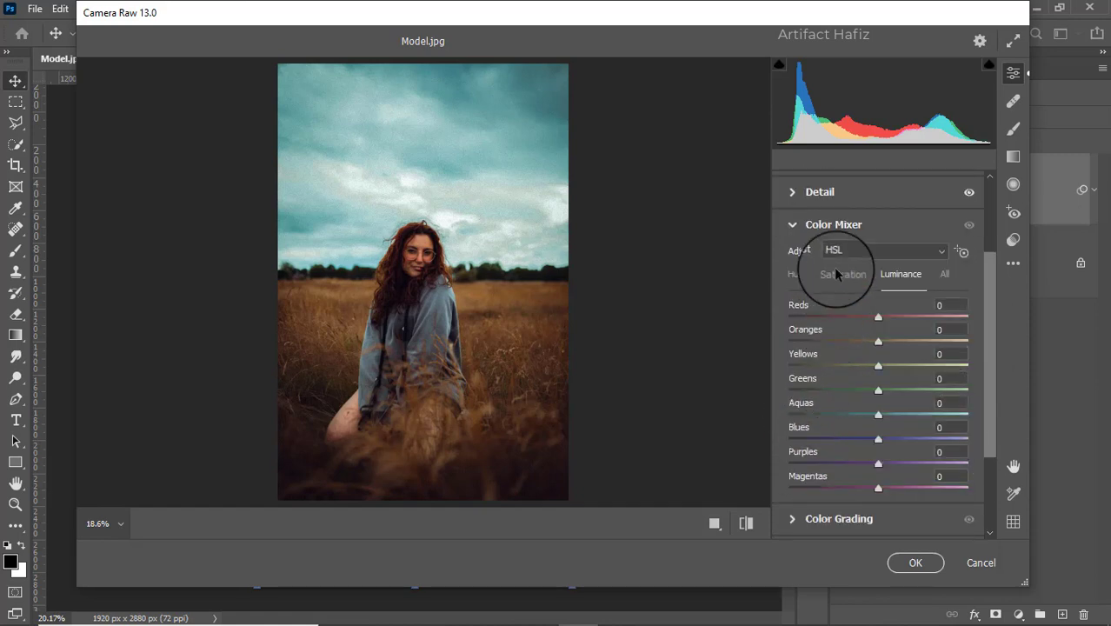
{"action": "left_click", "coordinate": [835, 276]}
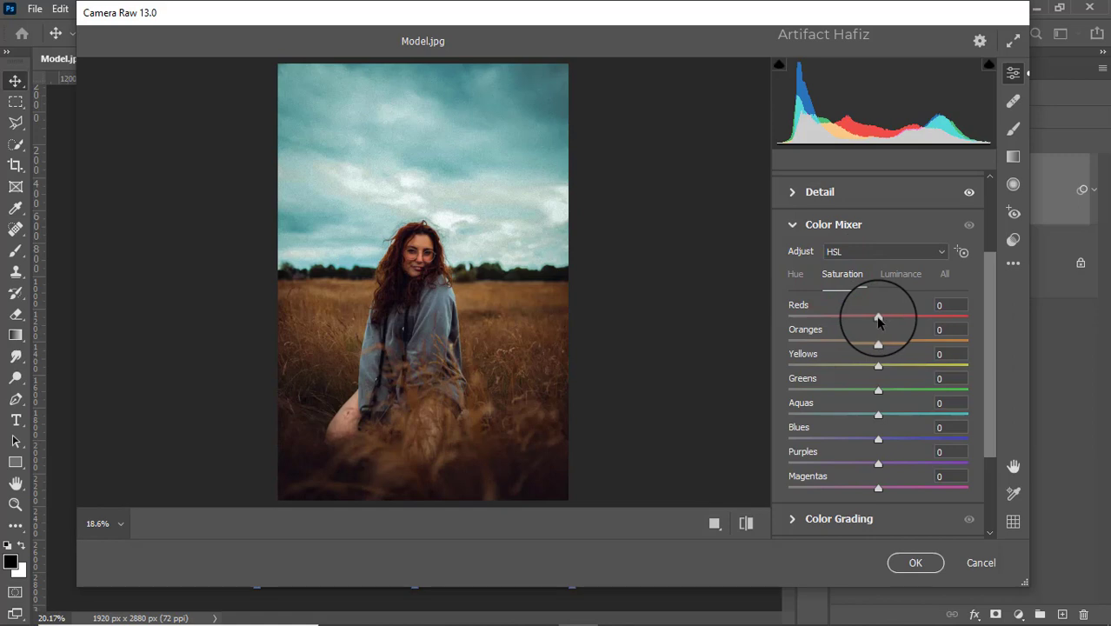
{"action": "mouse_move", "coordinate": [878, 318]}
{"action": "left_mouse_down"}
{"action": "mouse_move", "coordinate": [965, 315]}
{"action": "mouse_move", "coordinate": [832, 318]}
{"action": "mouse_move", "coordinate": [931, 319]}
{"action": "mouse_move", "coordinate": [881, 318]}
{"action": "mouse_move", "coordinate": [935, 340]}
{"action": "mouse_move", "coordinate": [912, 341]}
{"action": "mouse_move", "coordinate": [929, 364]}
{"action": "mouse_move", "coordinate": [819, 360]}
{"action": "mouse_move", "coordinate": [885, 348]}
{"action": "mouse_move", "coordinate": [880, 370]}
{"action": "mouse_move", "coordinate": [950, 357]}
{"action": "mouse_move", "coordinate": [833, 366]}
{"action": "mouse_move", "coordinate": [981, 371]}
{"action": "left_mouse_up"}
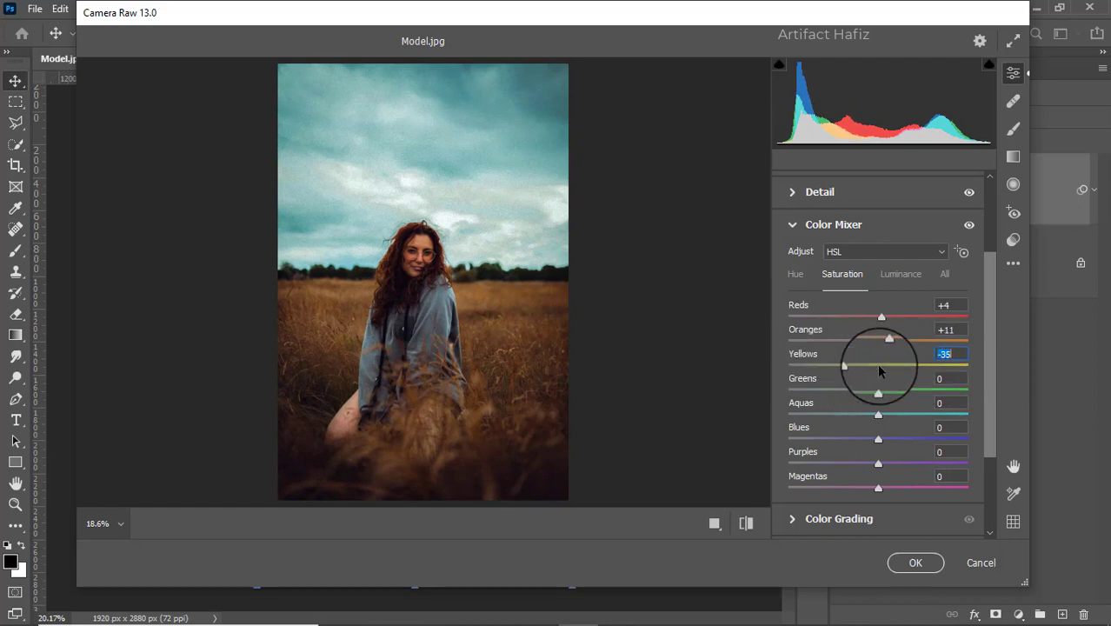
{"action": "left_click_drag", "start_coordinate": [879, 366], "coordinate": [881, 346]}
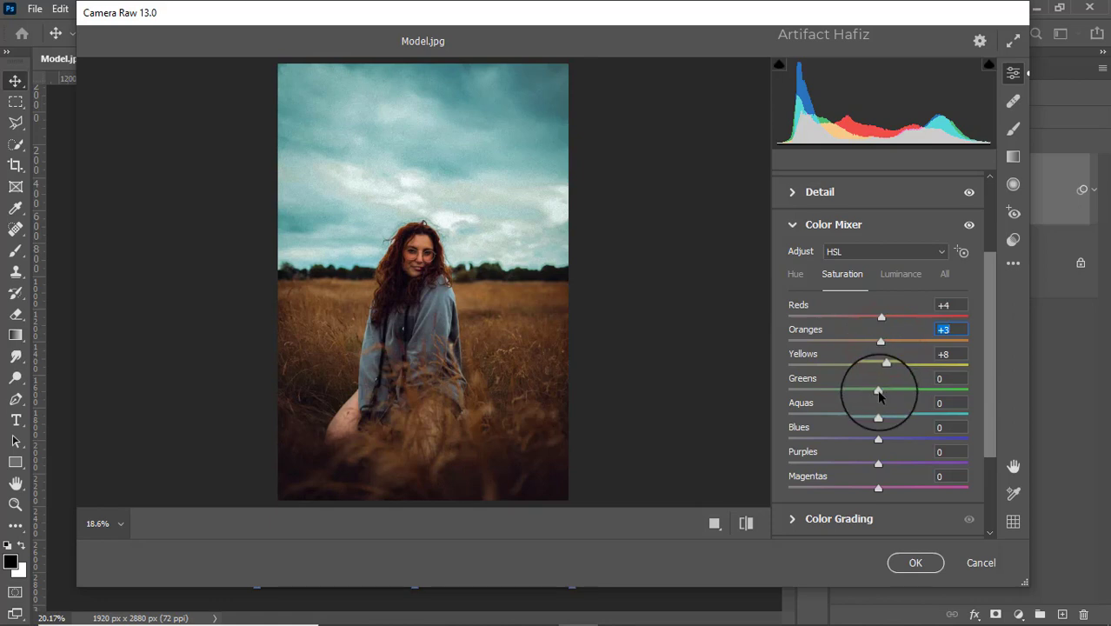
{"action": "left_click_drag", "start_coordinate": [879, 390], "coordinate": [800, 388]}
{"action": "left_click_drag", "start_coordinate": [885, 392], "coordinate": [888, 441]}
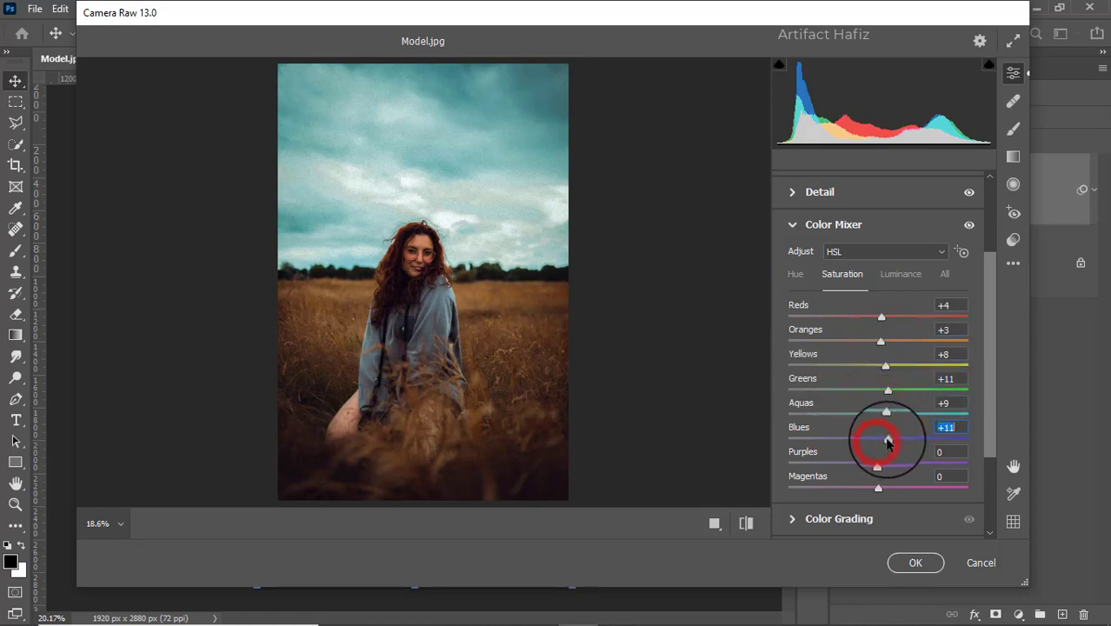
Set HSL luminance Reds +9, Oranges +74, Yellows +7, Greens +5, Aquas -28, Blues -5.
{"action": "left_click", "coordinate": [901, 276]}
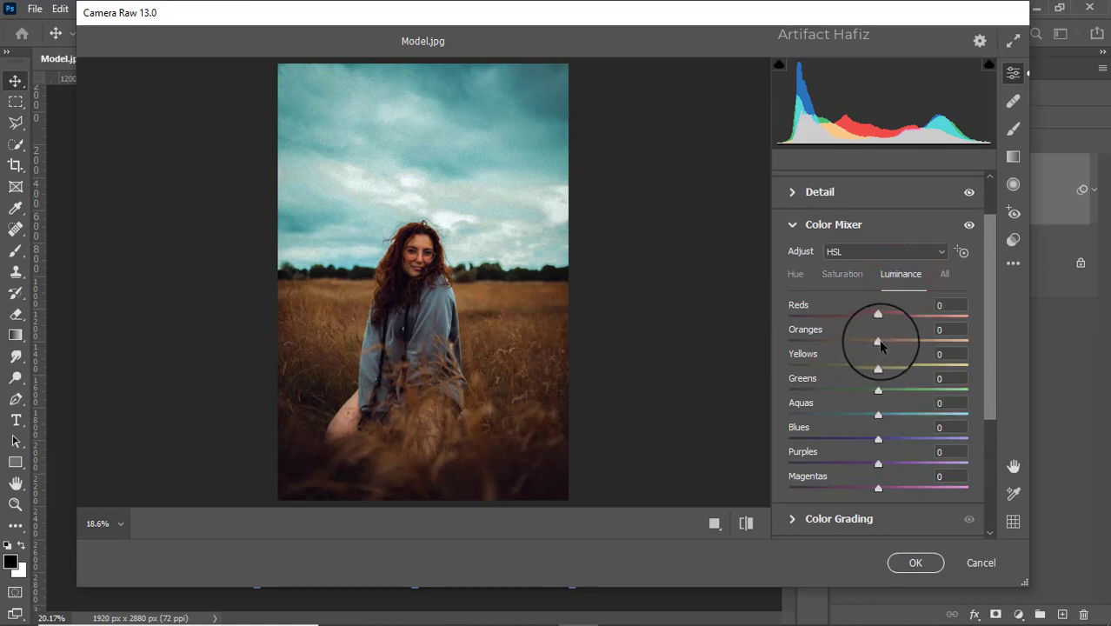
{"action": "left_click_drag", "start_coordinate": [878, 340], "coordinate": [947, 342]}
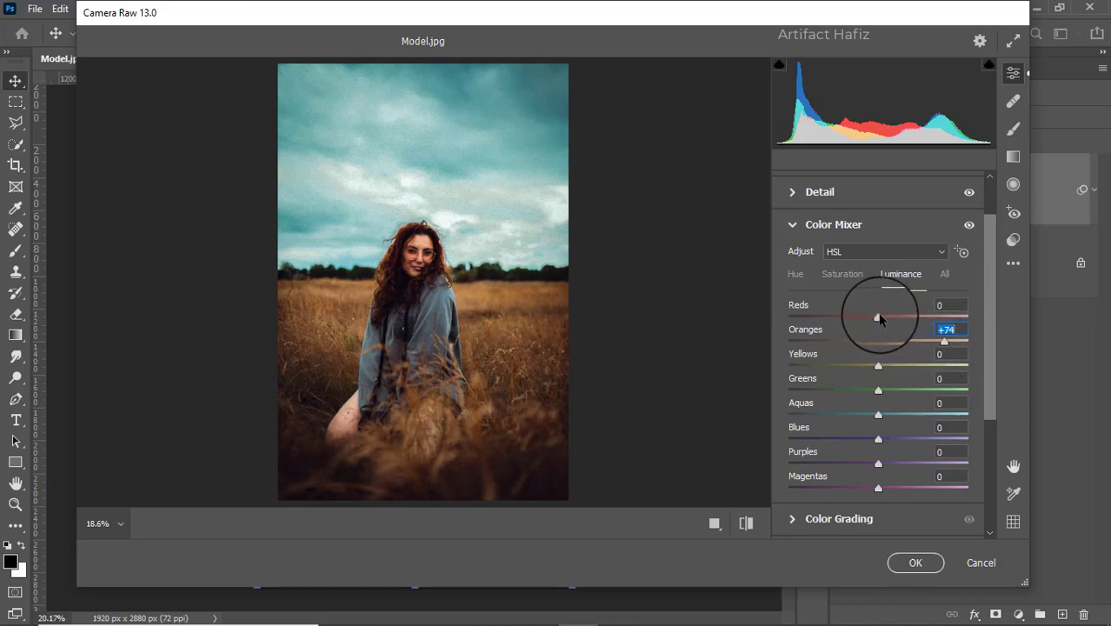
{"action": "left_click_drag", "start_coordinate": [901, 317], "coordinate": [887, 317]}
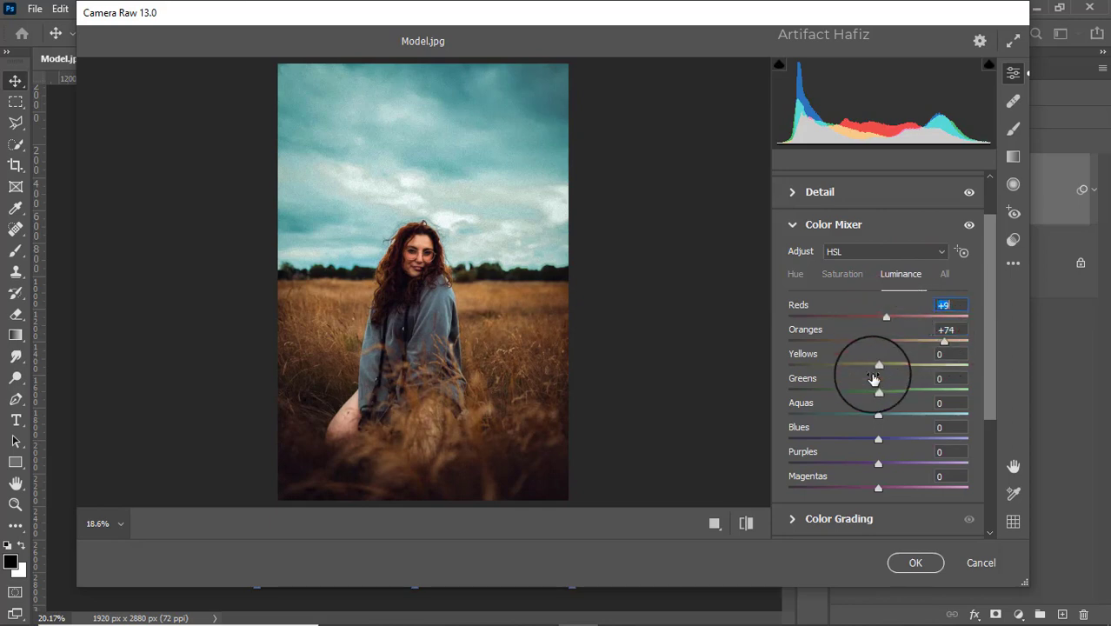
{"action": "mouse_move", "coordinate": [879, 367]}
{"action": "left_mouse_down"}
{"action": "mouse_move", "coordinate": [949, 393]}
{"action": "mouse_move", "coordinate": [828, 391]}
{"action": "left_mouse_up"}
{"action": "mouse_move", "coordinate": [897, 398]}
{"action": "left_mouse_down"}
{"action": "mouse_move", "coordinate": [831, 413]}
{"action": "mouse_move", "coordinate": [925, 404]}
{"action": "mouse_move", "coordinate": [832, 404]}
{"action": "mouse_move", "coordinate": [850, 400]}
{"action": "mouse_move", "coordinate": [841, 405]}
{"action": "mouse_move", "coordinate": [881, 442]}
{"action": "mouse_move", "coordinate": [852, 440]}
{"action": "mouse_move", "coordinate": [840, 452]}
{"action": "mouse_move", "coordinate": [874, 443]}
{"action": "left_mouse_up"}
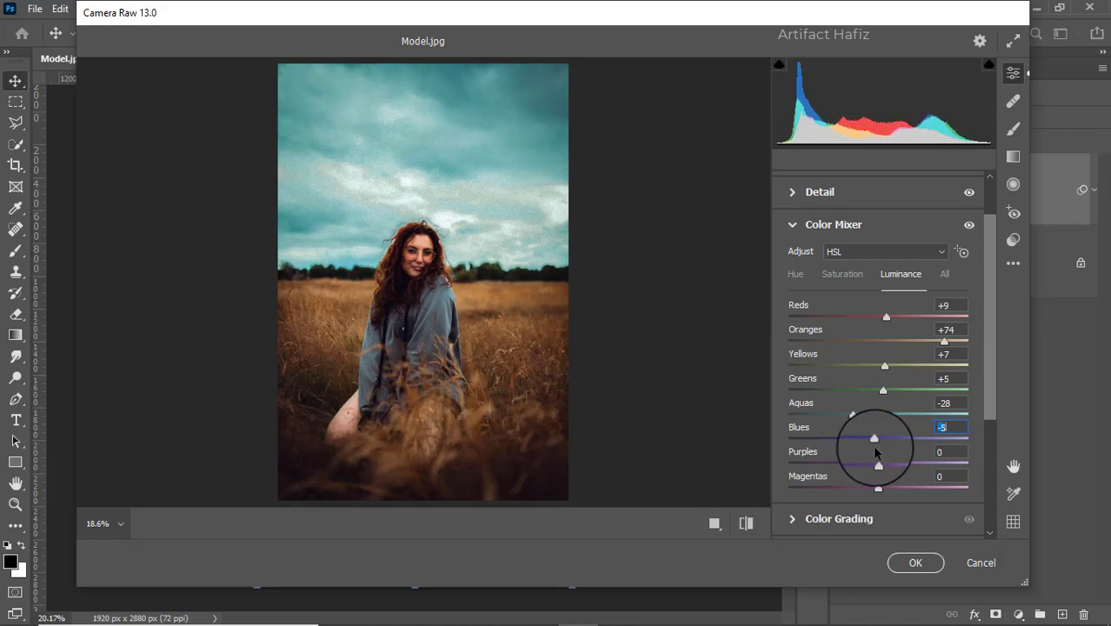
Set HSL hue Yellows +4, Aquas -5 and Blues -20.
{"action": "left_click", "coordinate": [790, 277]}
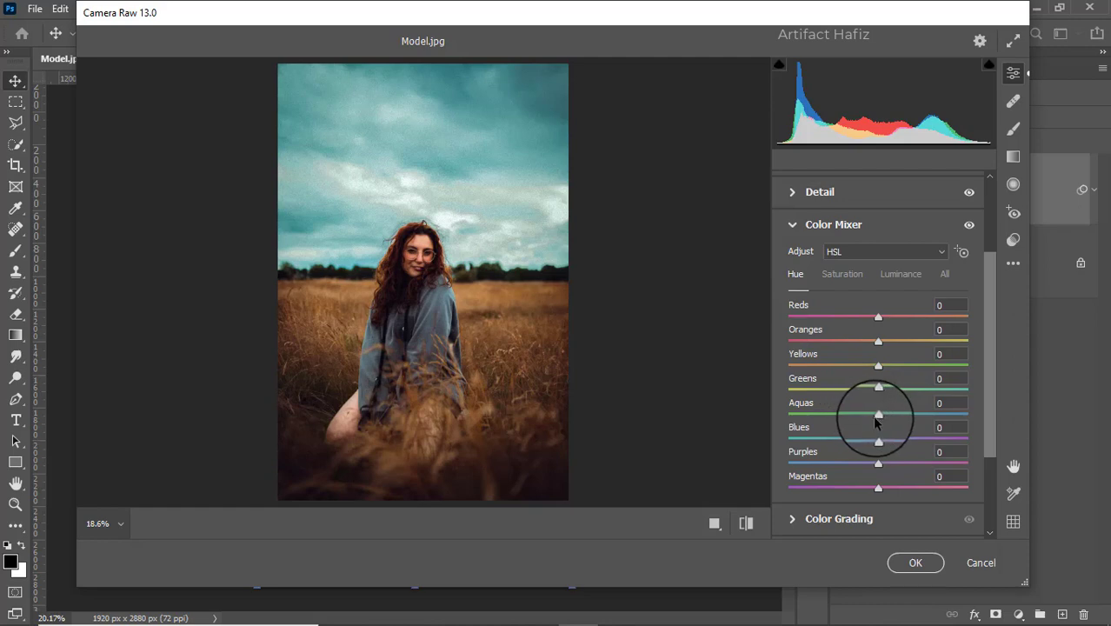
{"action": "left_click_drag", "start_coordinate": [878, 416], "coordinate": [896, 418]}
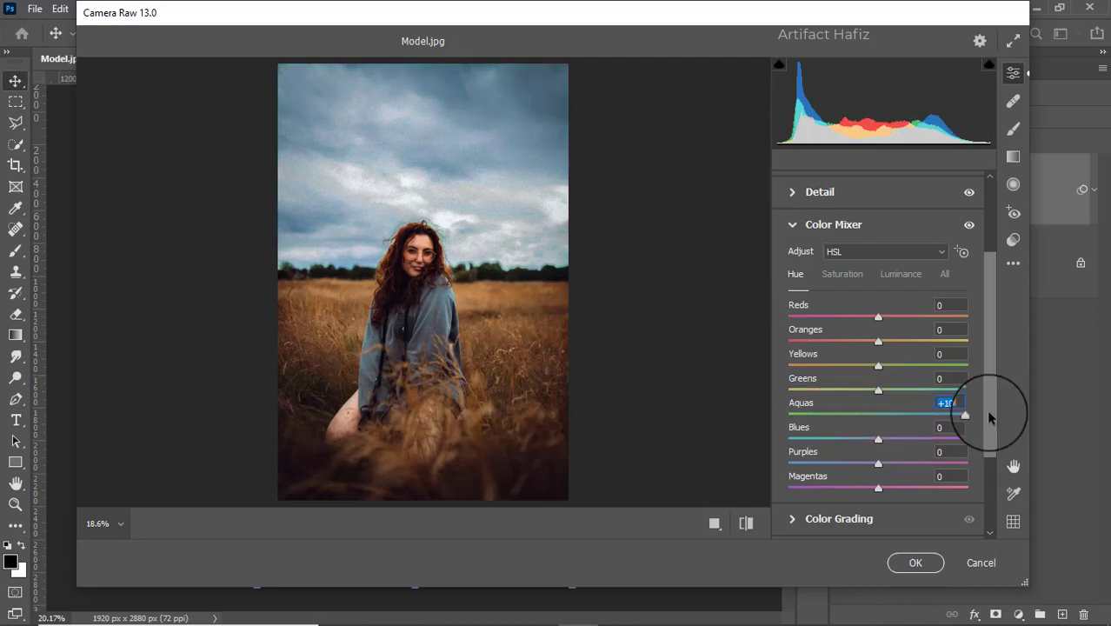
{"action": "mouse_move", "coordinate": [871, 416]}
{"action": "left_mouse_down"}
{"action": "mouse_move", "coordinate": [833, 443]}
{"action": "mouse_move", "coordinate": [857, 442]}
{"action": "left_mouse_up"}
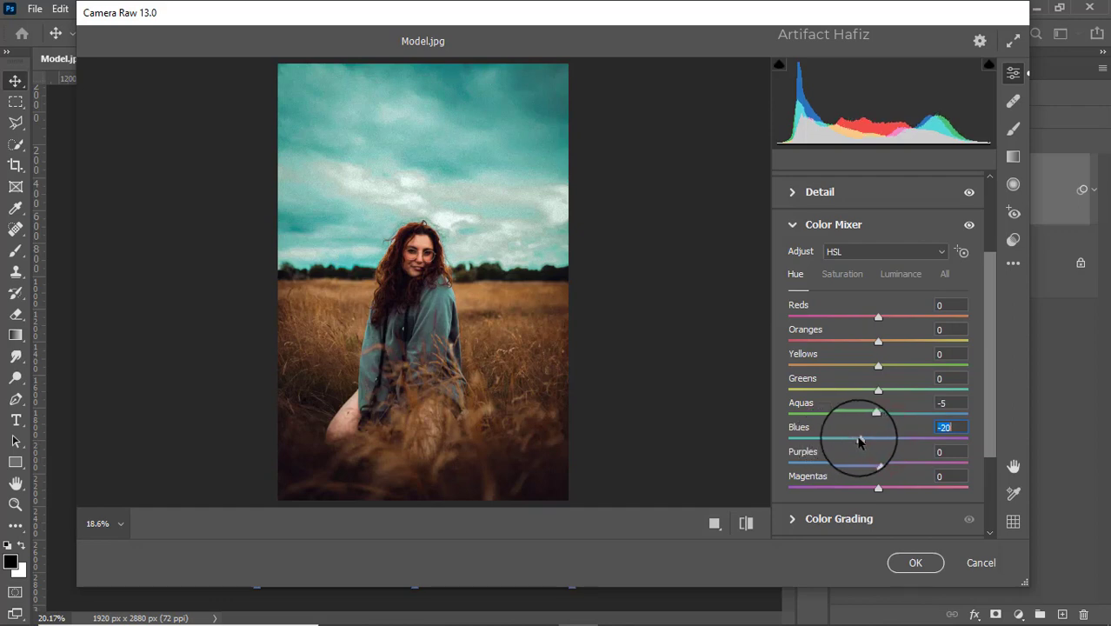
{"action": "mouse_move", "coordinate": [878, 365]}
{"action": "left_mouse_down"}
{"action": "mouse_move", "coordinate": [798, 366]}
{"action": "mouse_move", "coordinate": [885, 361]}
{"action": "left_mouse_up"}
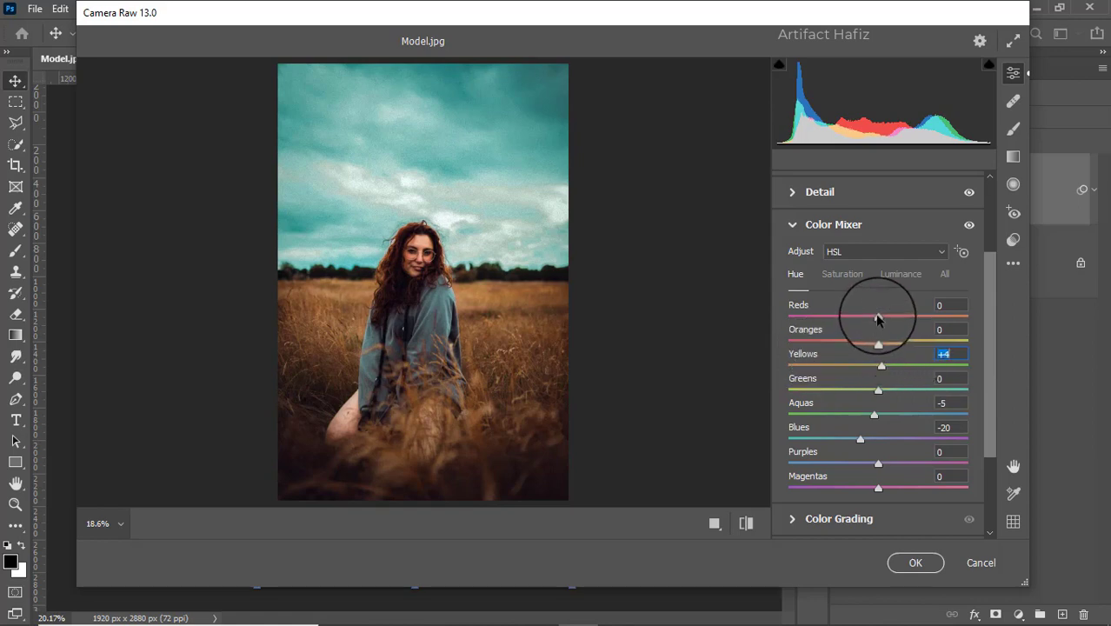
{"action": "scroll", "coordinate": [851, 365], "scroll_direction": "down", "scroll_amount": 2}
Color-grade shadows blue (hue 218, saturation 19) and highlights teal (hue 181, saturation 13).
{"action": "left_click", "coordinate": [819, 444]}
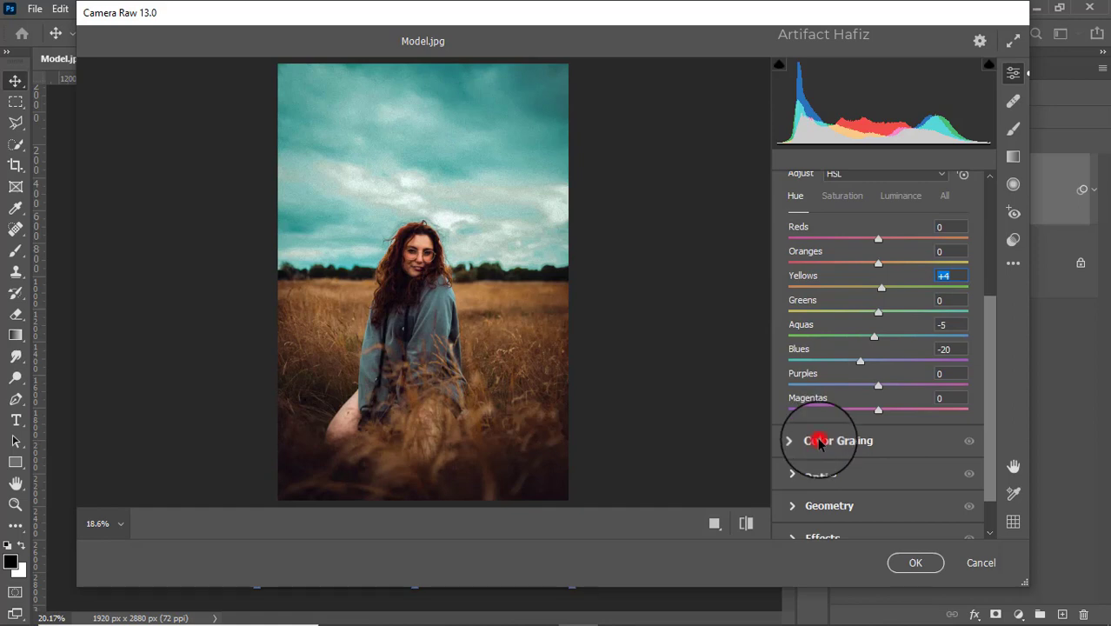
{"action": "left_click_drag", "start_coordinate": [823, 432], "coordinate": [776, 475]}
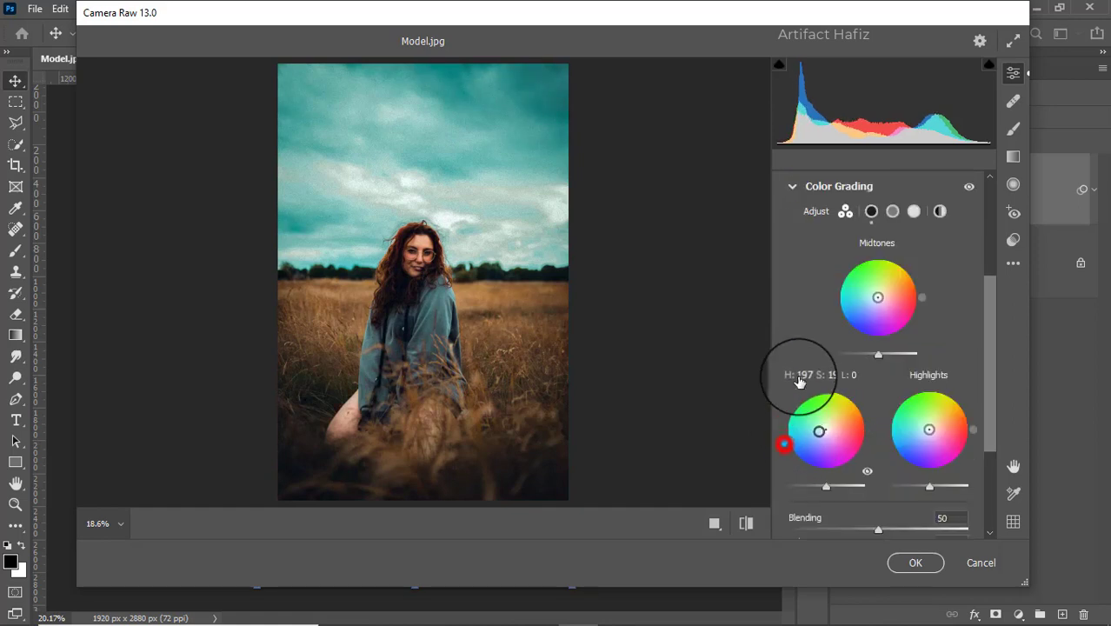
{"action": "mouse_move", "coordinate": [930, 430]}
{"action": "left_mouse_down"}
{"action": "mouse_move", "coordinate": [923, 382]}
{"action": "mouse_move", "coordinate": [851, 427]}
{"action": "left_mouse_up"}
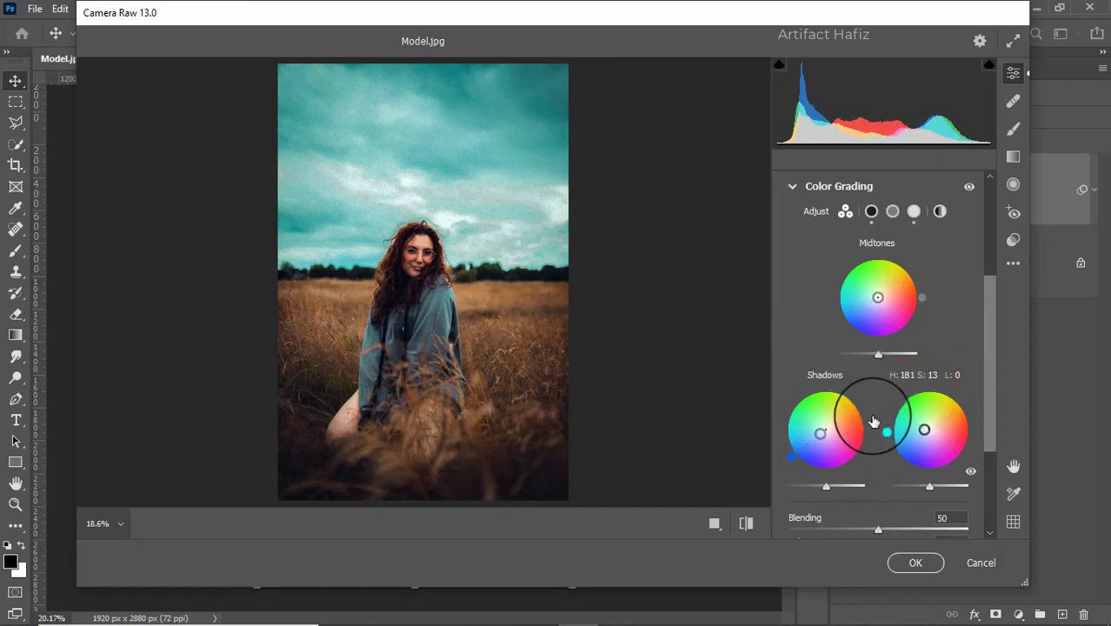
{"action": "scroll", "coordinate": [943, 369], "scroll_direction": "down", "scroll_amount": 5}
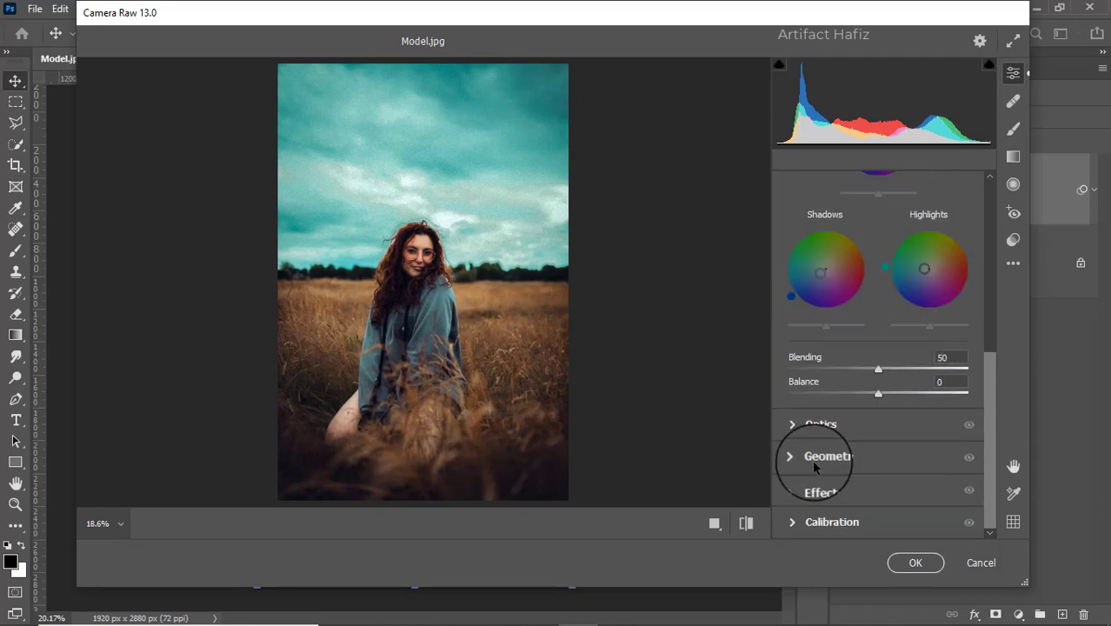
Set Effects vignetting to -7 and Calibration primary saturations to red -3, green +4, blue +8.
{"action": "left_click", "coordinate": [806, 489]}
{"action": "left_click_drag", "start_coordinate": [880, 357], "coordinate": [873, 360]}
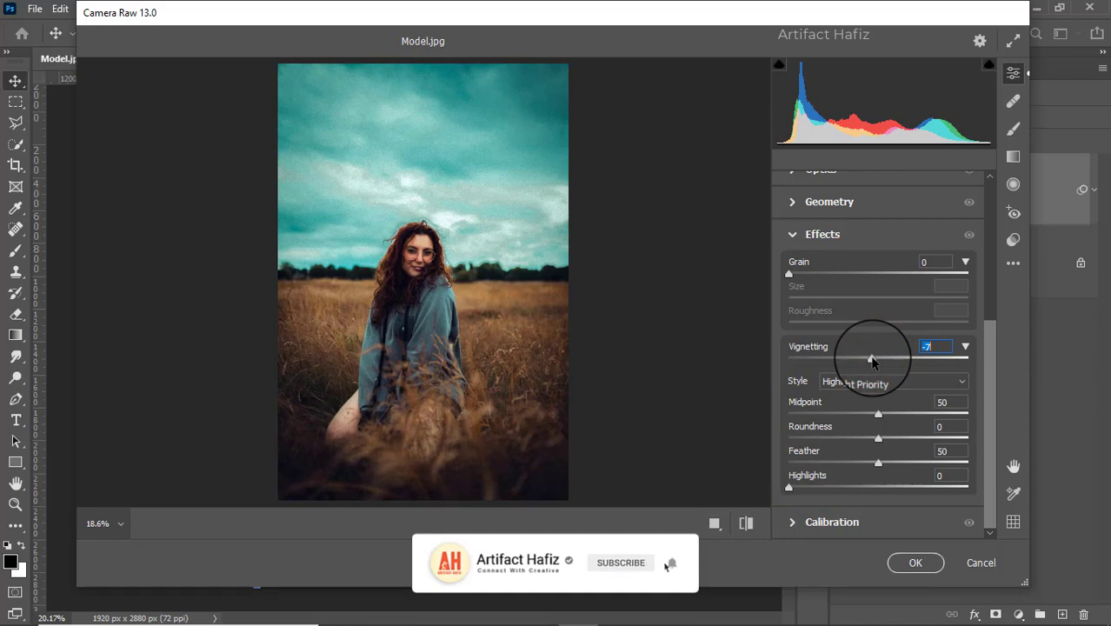
{"action": "left_click", "coordinate": [806, 522]}
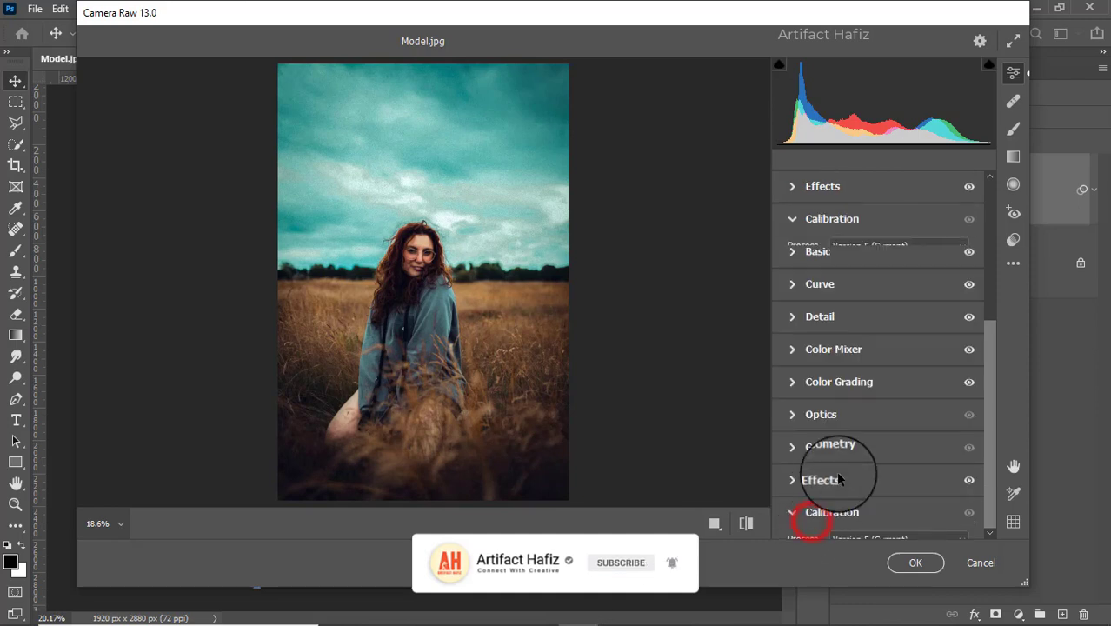
{"action": "left_click_drag", "start_coordinate": [879, 374], "coordinate": [871, 375]}
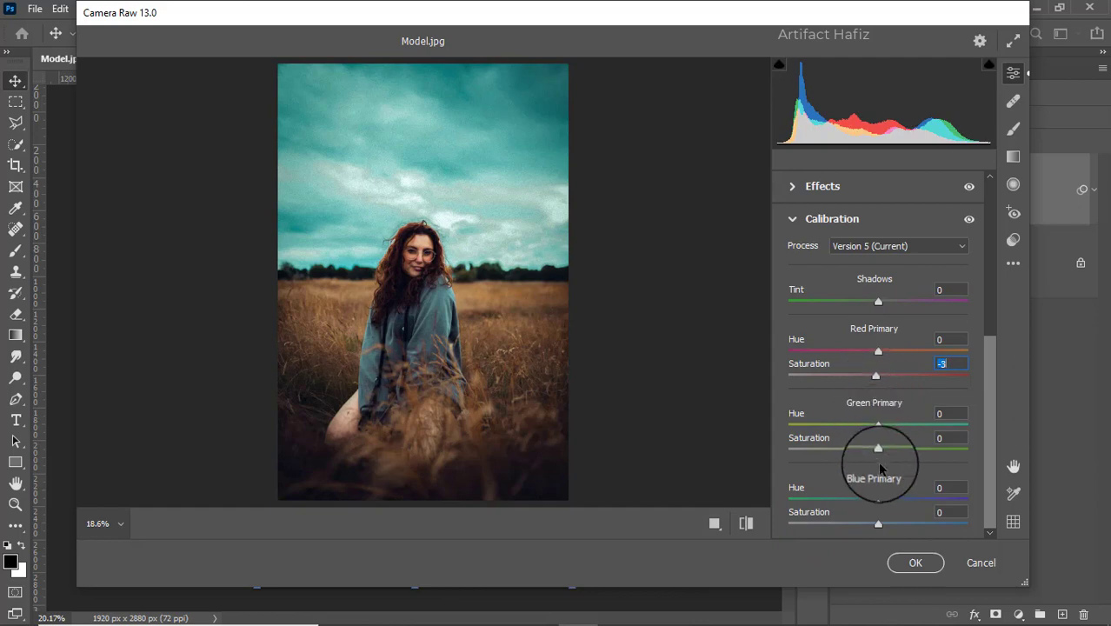
{"action": "left_click_drag", "start_coordinate": [878, 449], "coordinate": [884, 452]}
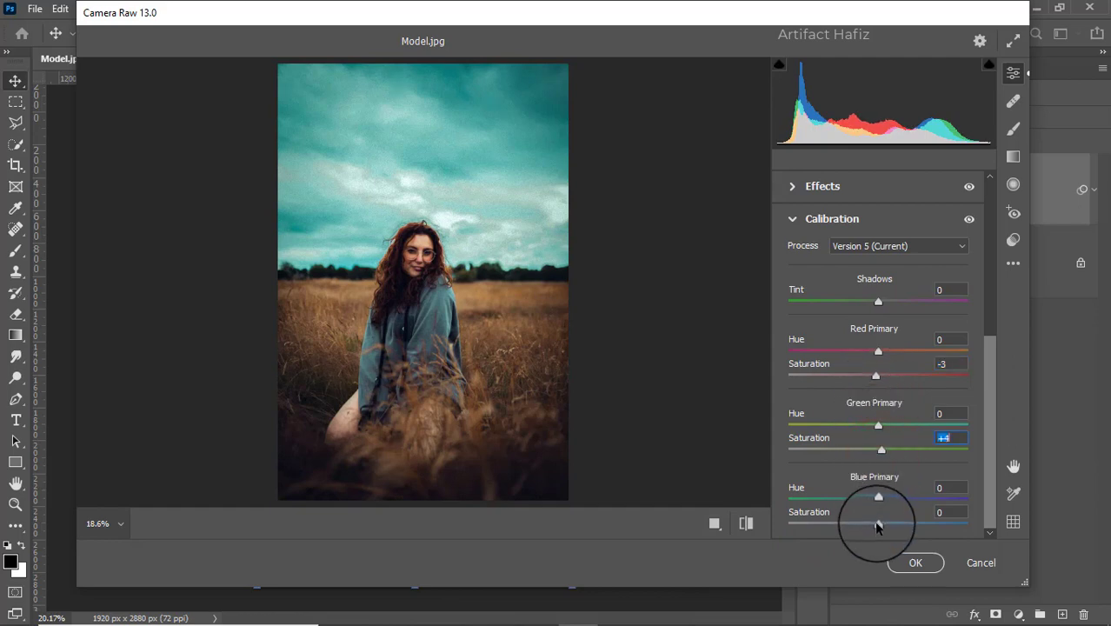
{"action": "left_click_drag", "start_coordinate": [878, 527], "coordinate": [886, 525]}
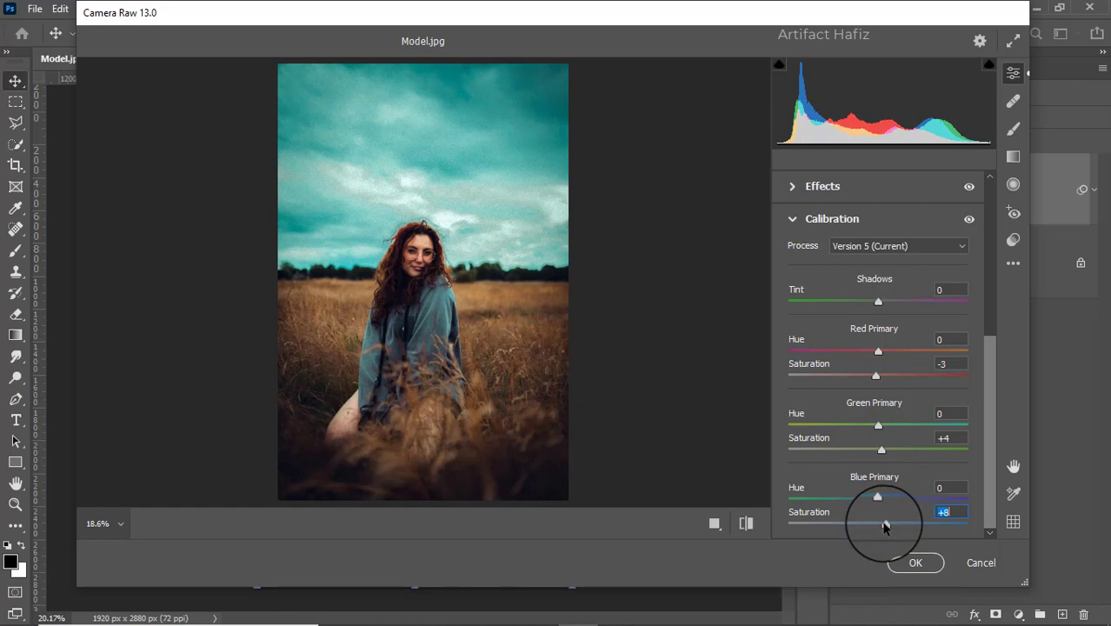
Commit the Camera Raw grade, then toggle Background copy's visibility twice to compare before and after.
{"action": "left_click", "coordinate": [913, 563]}
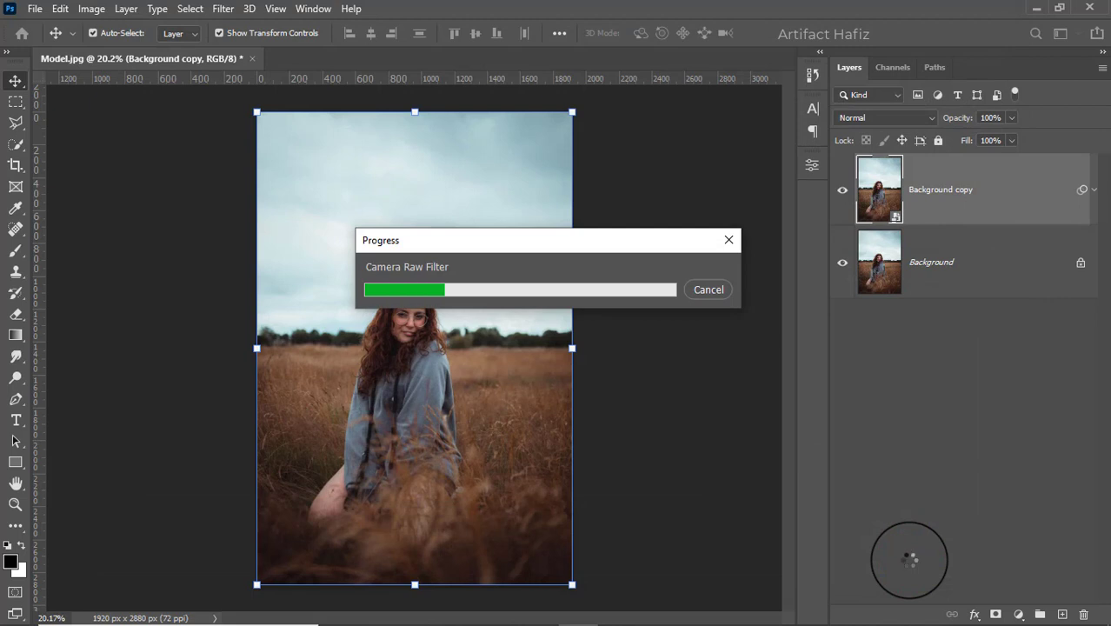
{"action": "left_click", "coordinate": [841, 190]}
{"action": "left_click", "coordinate": [841, 190]}
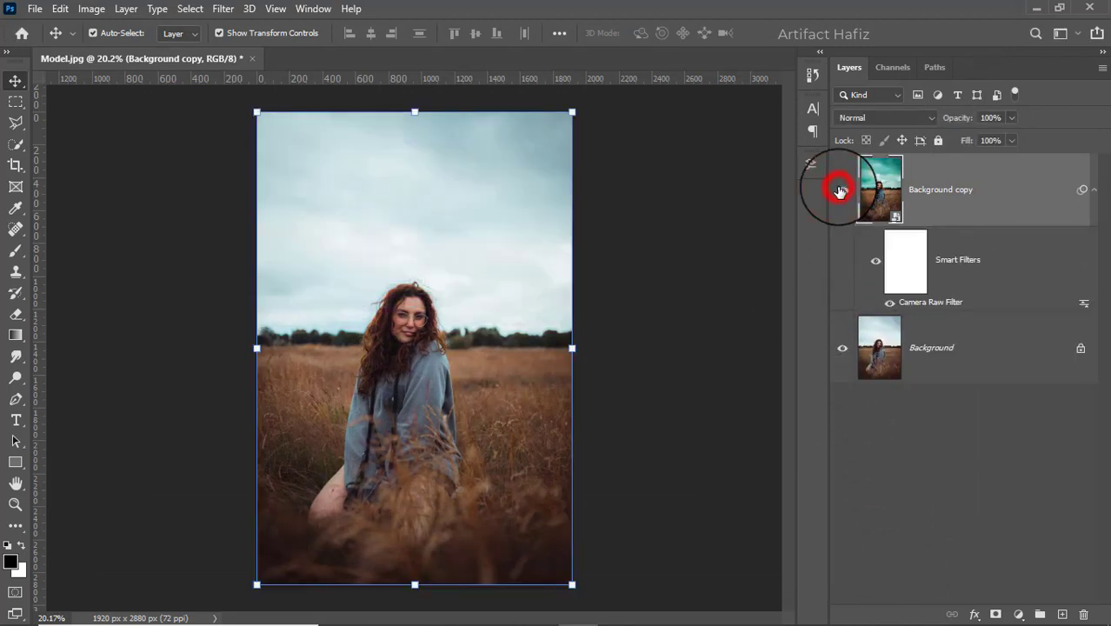
{"action": "left_click", "coordinate": [840, 190]}
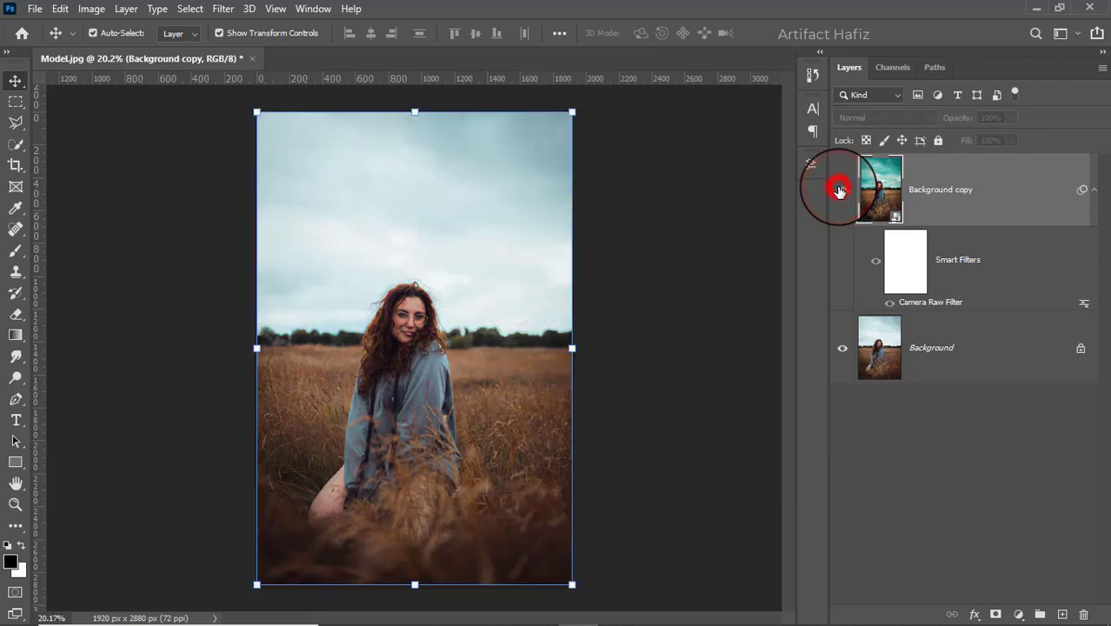
{"action": "left_click", "coordinate": [841, 190]}
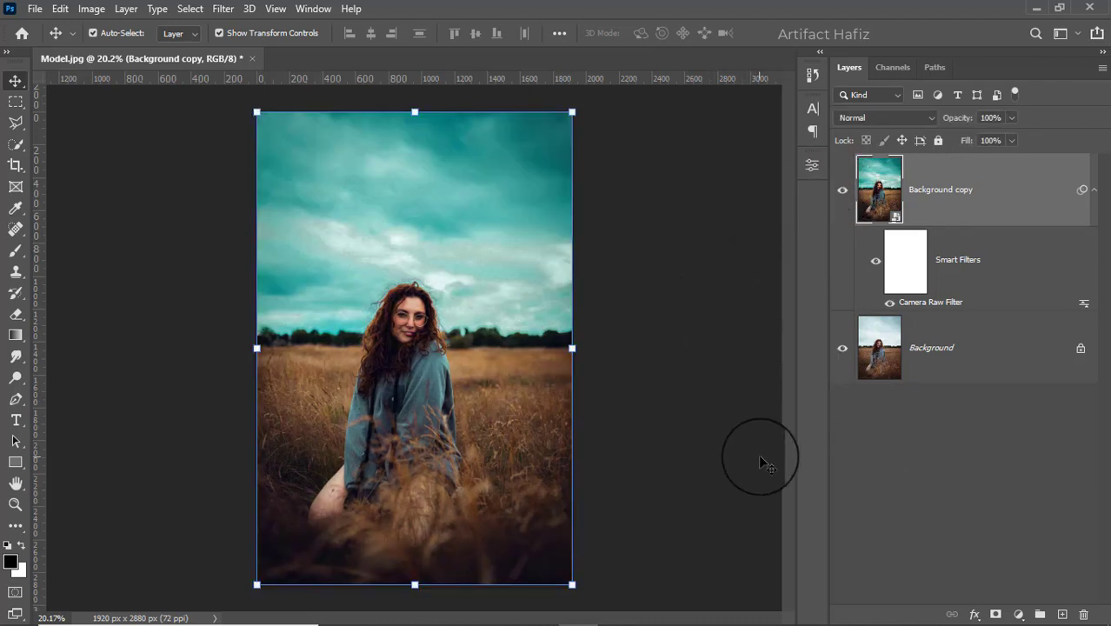